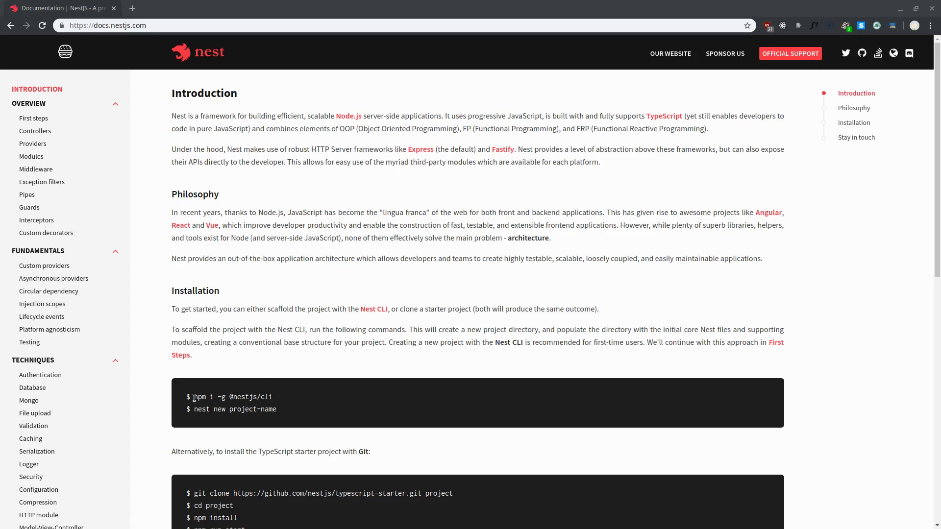
{"action": "left_click_drag", "start_coordinate": [194, 397], "coordinate": [279, 401]}
{"action": "right_click", "coordinate": [263, 401]}
{"action": "left_click", "coordinate": [308, 405]}
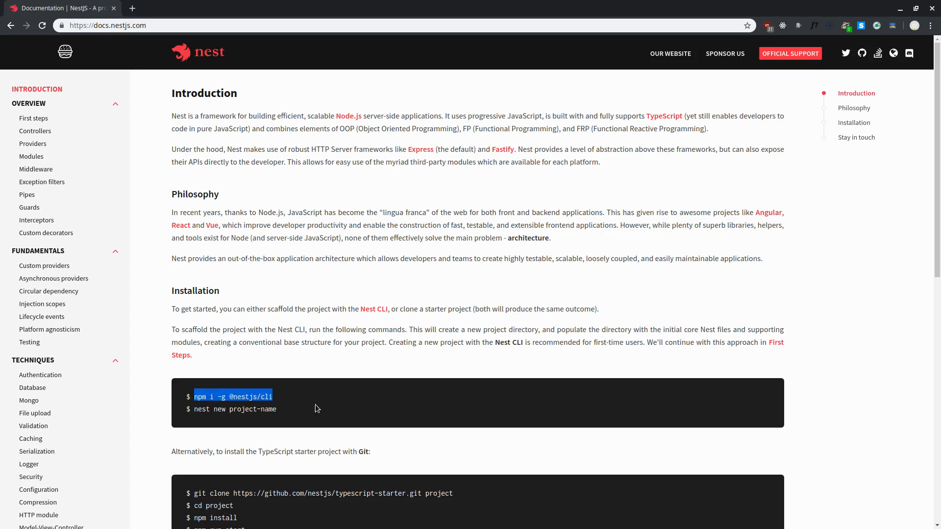
{"action": "key", "text": "alt+Tab"}
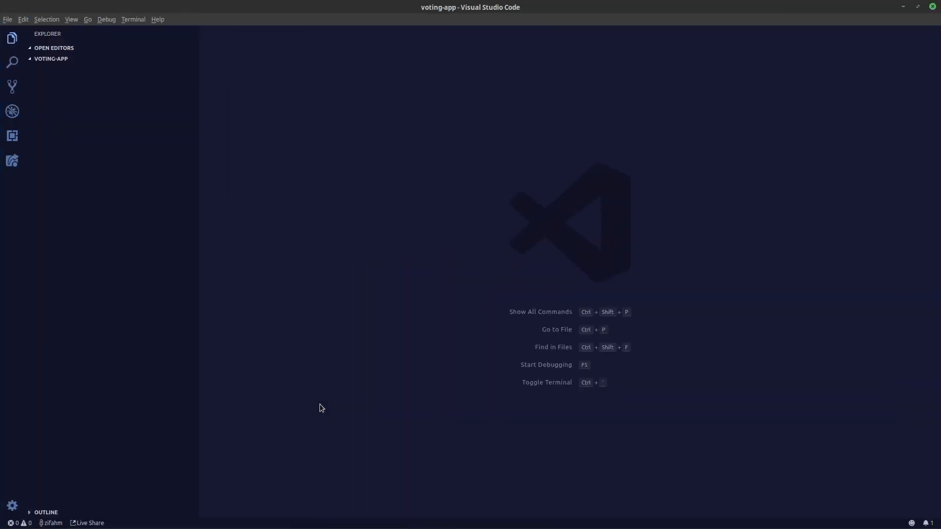
{"action": "key", "text": "ctrl+grave"}
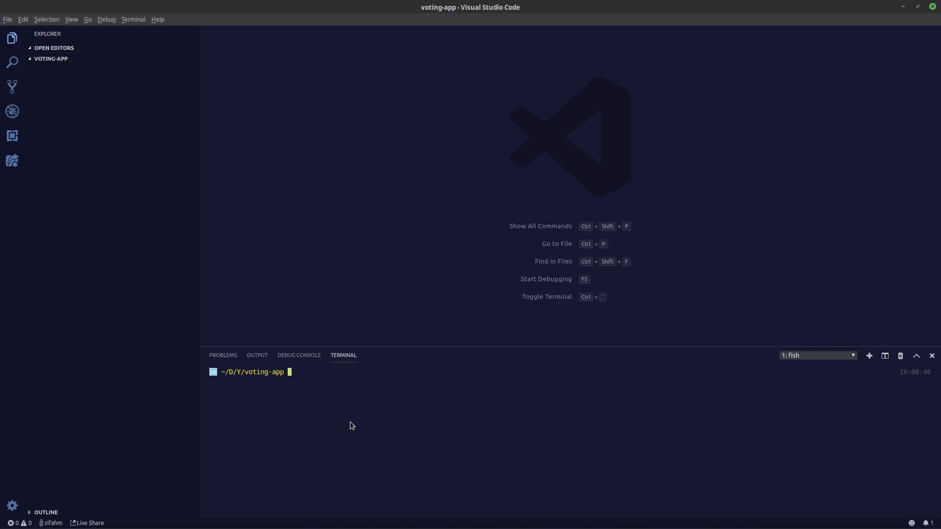
{"action": "type", "text": "npm i "}
{"action": "type", "text": "-g @nestjs/cli"}
{"action": "key", "text": "Return"}
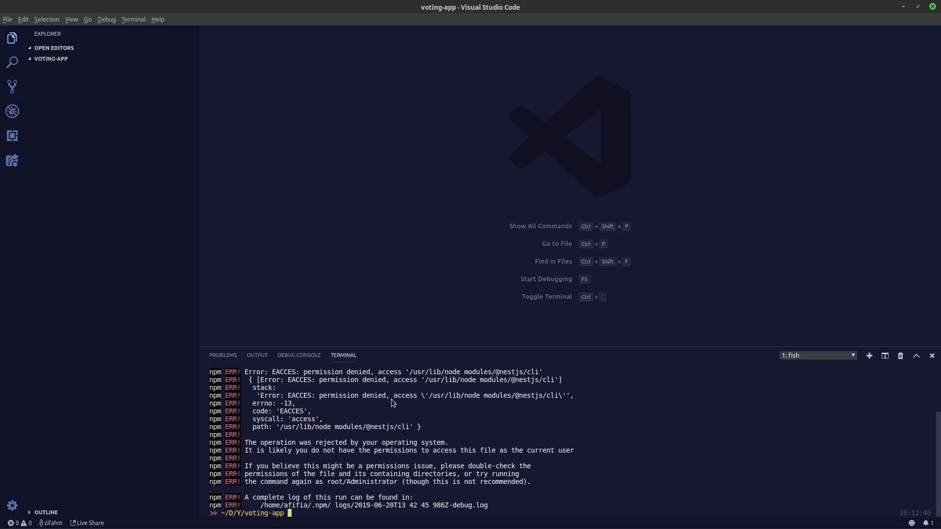
{"action": "scroll", "coordinate": [319, 420], "scroll_direction": "up", "scroll_amount": 2}
{"action": "scroll", "coordinate": [319, 421], "scroll_direction": "up", "scroll_amount": 1}
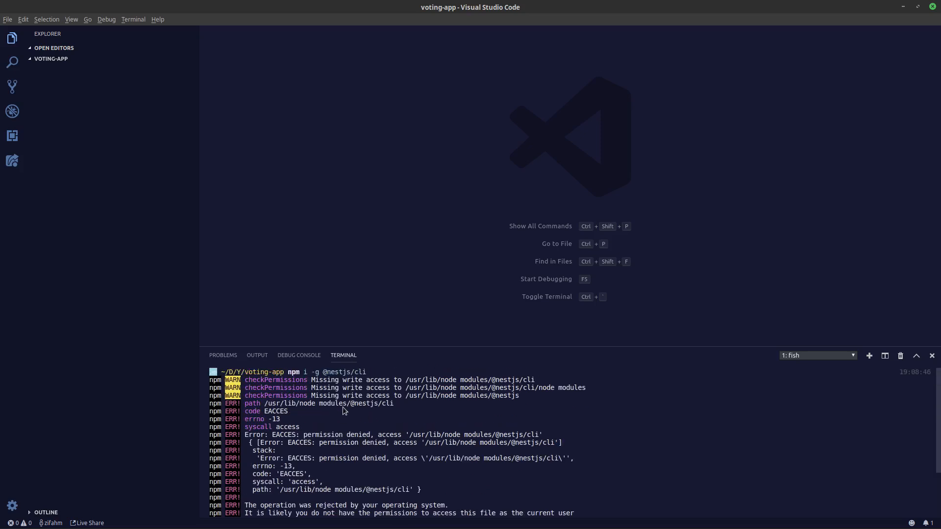
{"action": "scroll", "coordinate": [341, 412], "scroll_direction": "down", "scroll_amount": 1}
{"action": "scroll", "coordinate": [420, 428], "scroll_direction": "down", "scroll_amount": 2}
{"action": "type", "text": "sudo npm i -g @"}
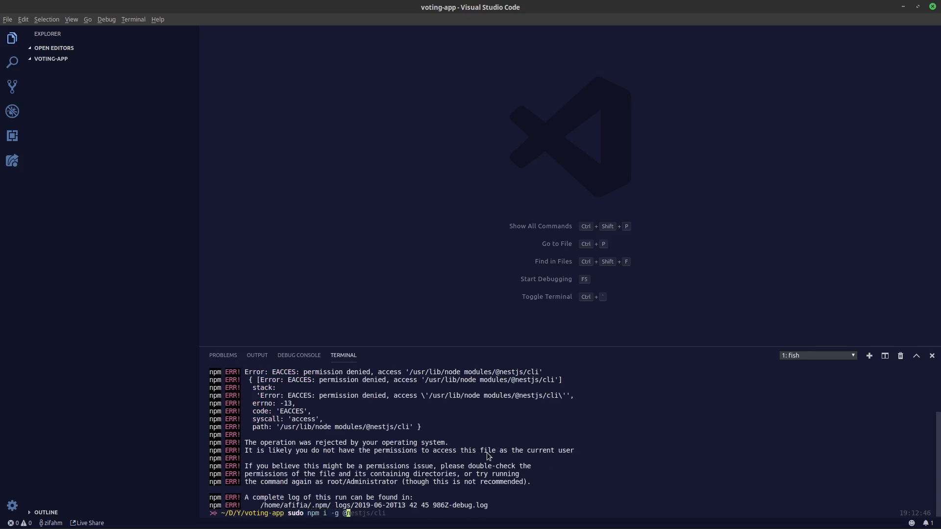
{"action": "type", "text": "nestjs/cli"}
{"action": "key", "text": "Return"}
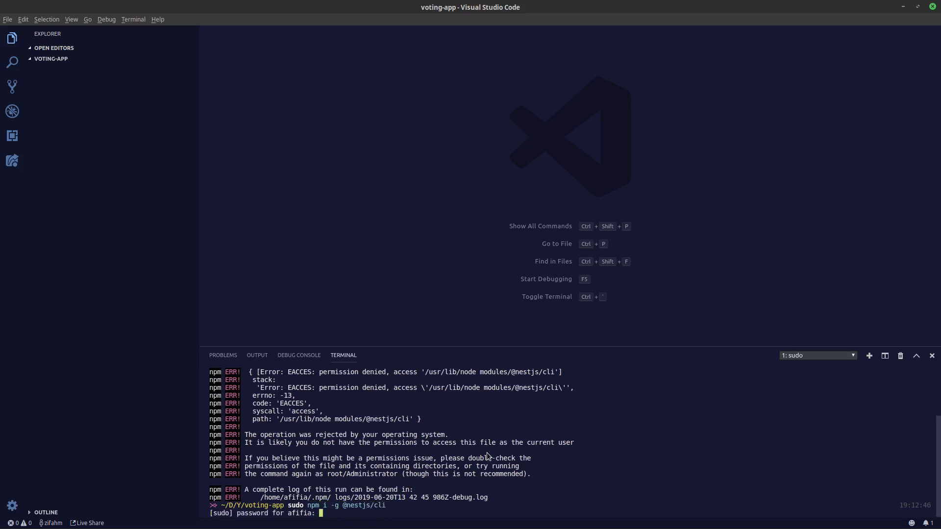
{"action": "type", "text": "***********"}
{"action": "key", "text": "Return"}
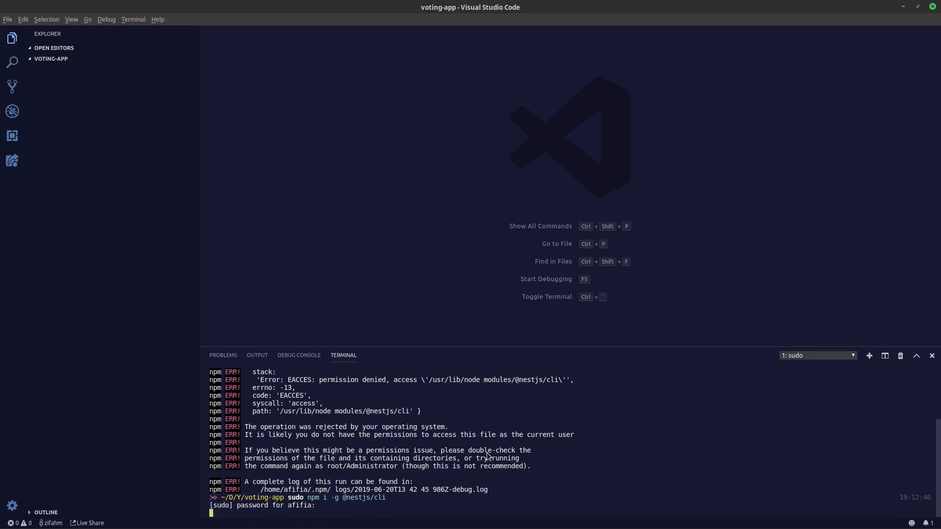
Step: Check the 'nest new project-name' command in the docs and return to VS Code
{"action": "key", "text": "alt+Tab"}
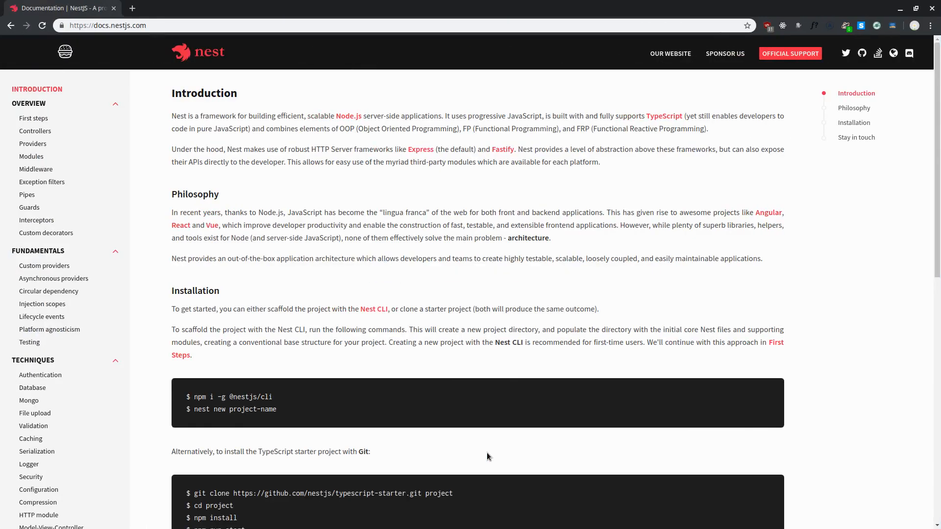
{"action": "scroll", "coordinate": [487, 454], "scroll_direction": "down", "scroll_amount": 1}
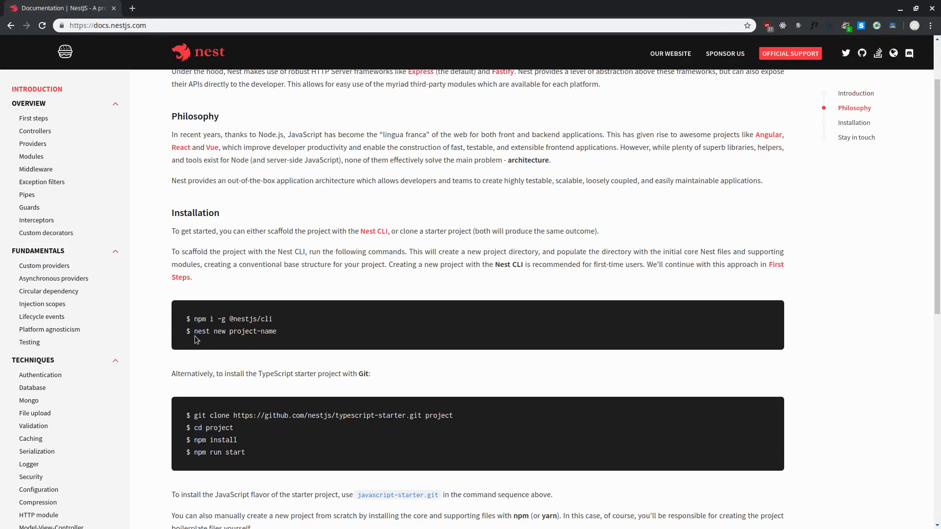
{"action": "left_click_drag", "start_coordinate": [190, 334], "coordinate": [224, 334]}
{"action": "key", "text": "alt+Tab"}
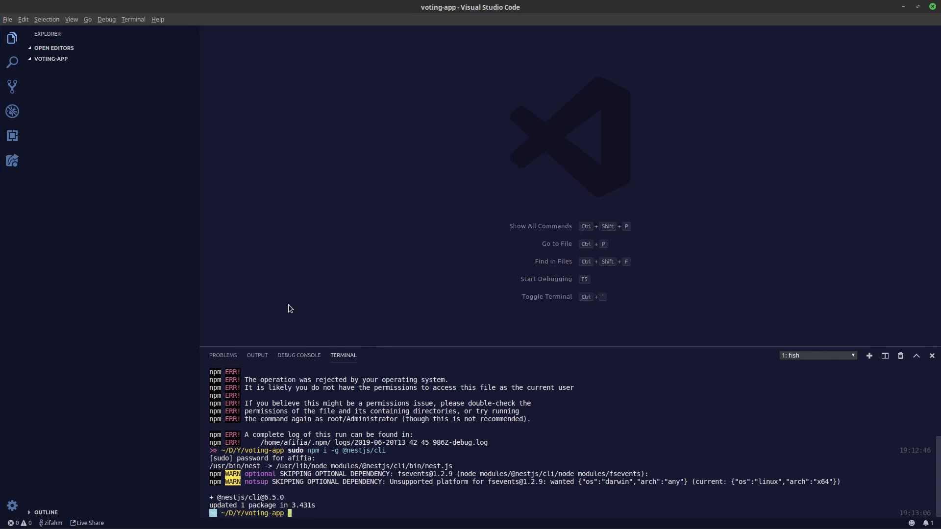
{"action": "mouse_move", "coordinate": [50, 59]}
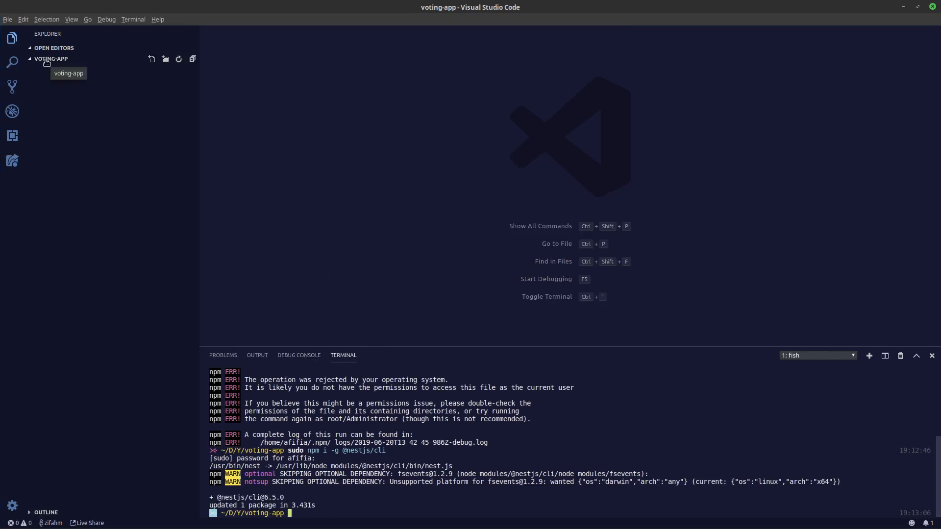
Step: Clear the terminal and scaffold a new Nest project 'server' with yarn as package manager
{"action": "left_click", "coordinate": [118, 240]}
{"action": "left_click", "coordinate": [390, 496]}
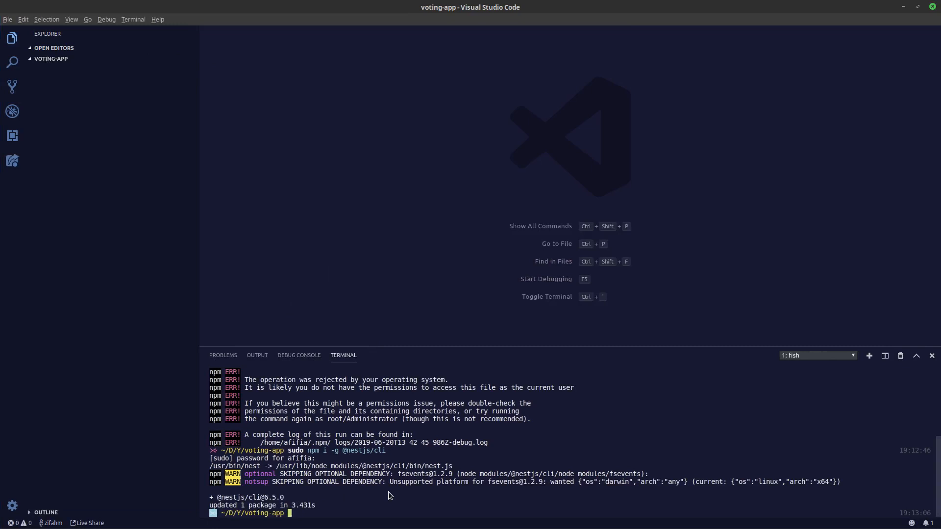
{"action": "type", "text": "clear"}
{"action": "key", "text": "Return"}
{"action": "type", "text": "nest new "}
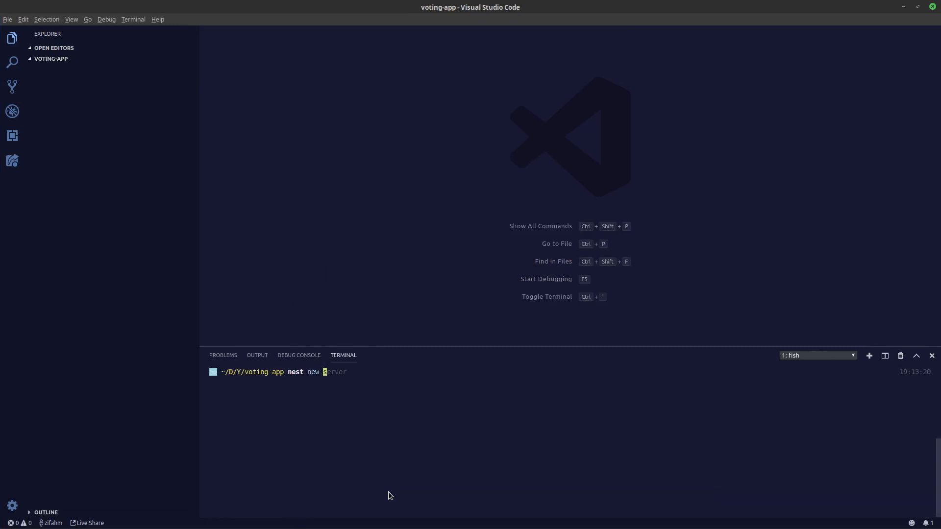
{"action": "type", "text": "server"}
{"action": "key", "text": "Return"}
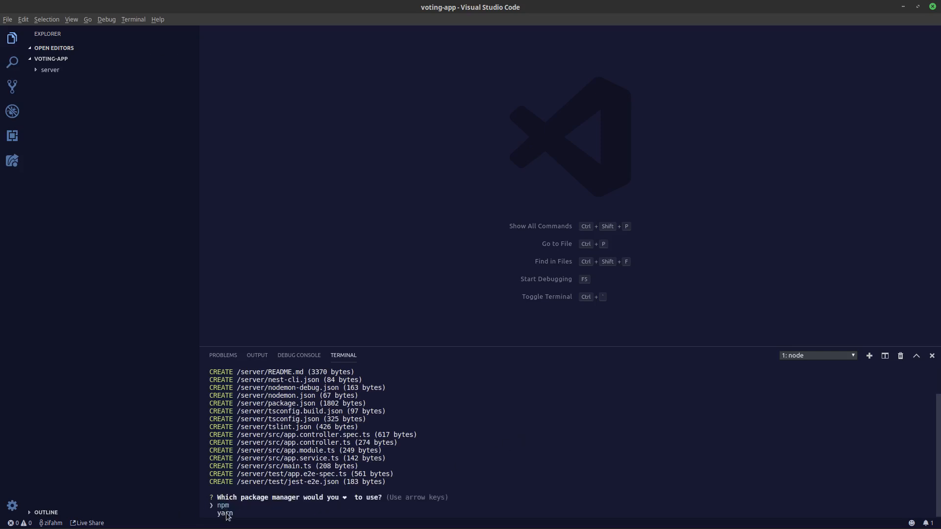
{"action": "key", "text": "Down"}
{"action": "key", "text": "Return"}
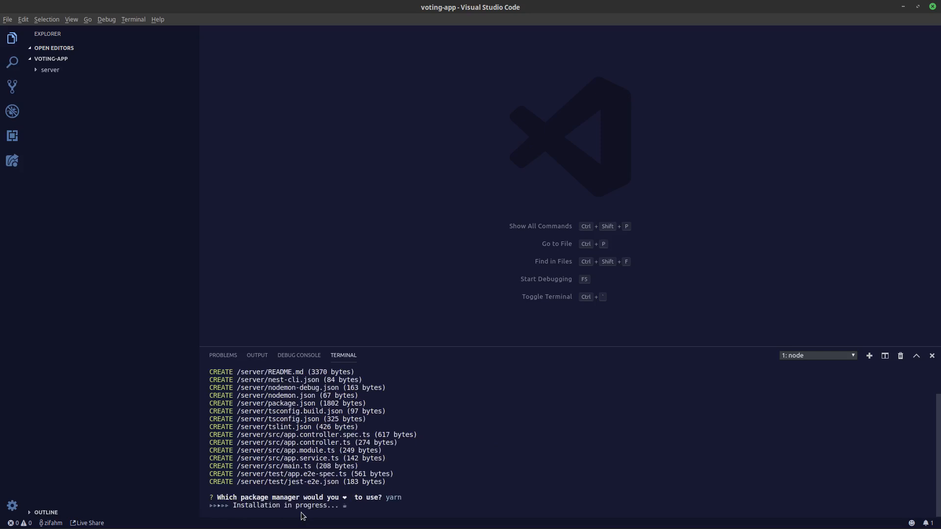
Step: Switch between the documentation and VS Code while the yarn installation runs
{"action": "key", "text": "super+1"}
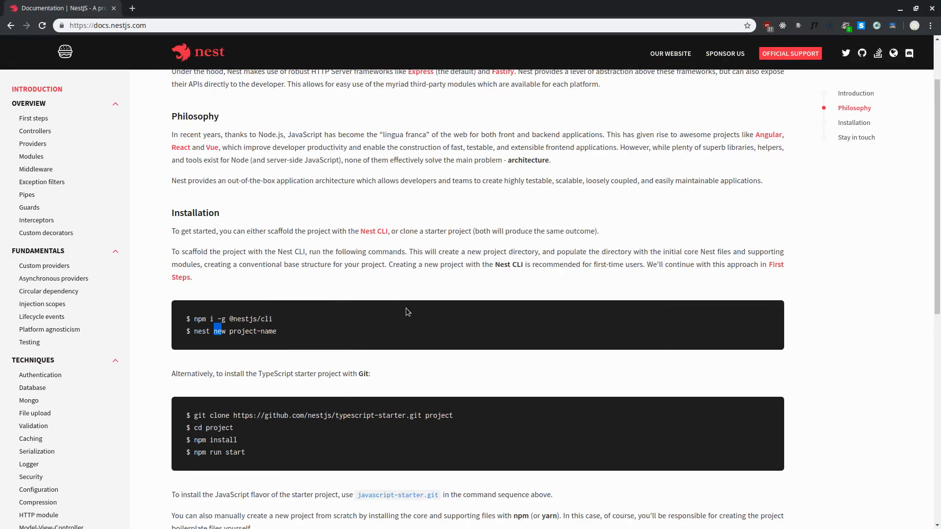
{"action": "left_click", "coordinate": [375, 317]}
{"action": "key", "text": "super+2"}
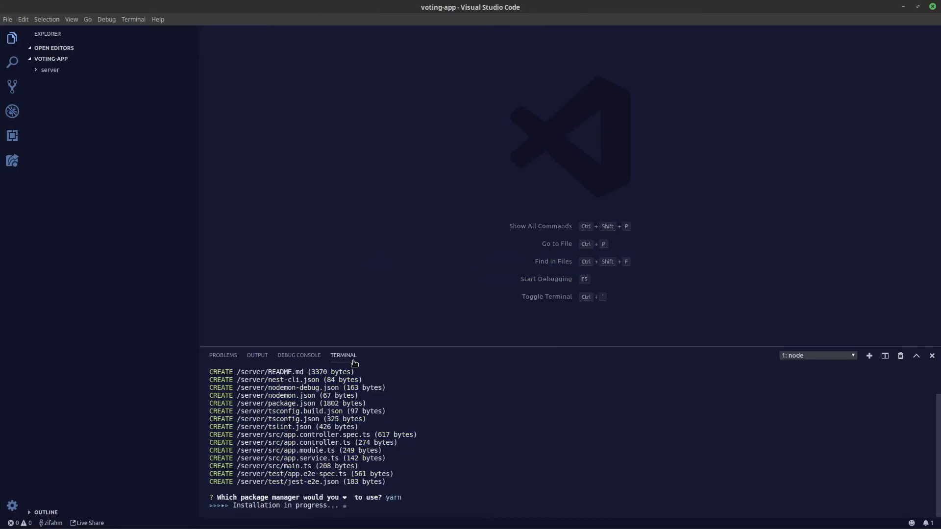
{"action": "key", "text": "super+1"}
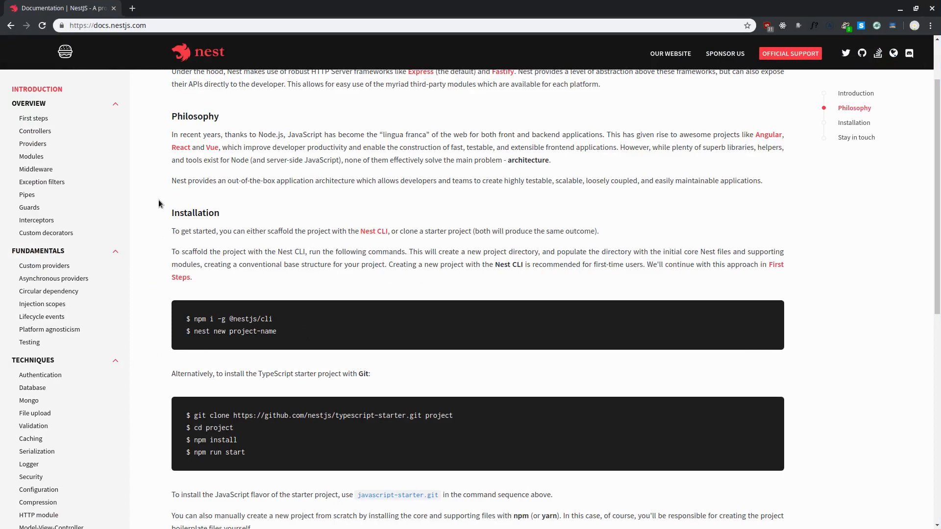
Step: View the Modules docs page, then return to VS Code where the server project is created
{"action": "left_click", "coordinate": [32, 156]}
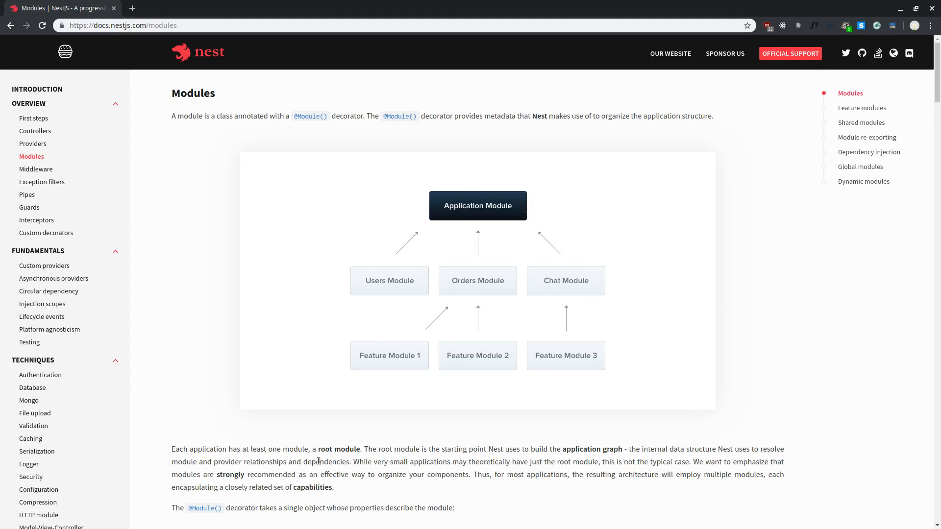
{"action": "key", "text": "ctrl+alt+Right"}
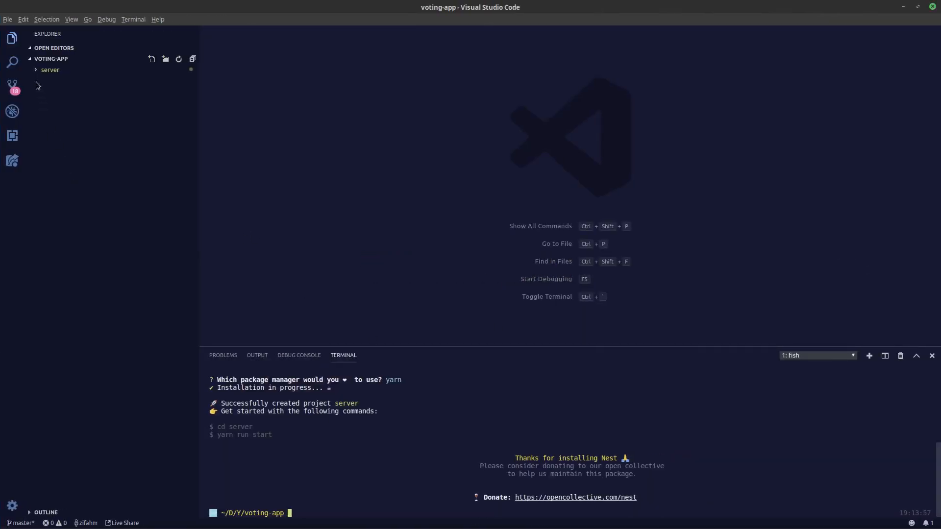
{"action": "mouse_move", "coordinate": [49, 70]}
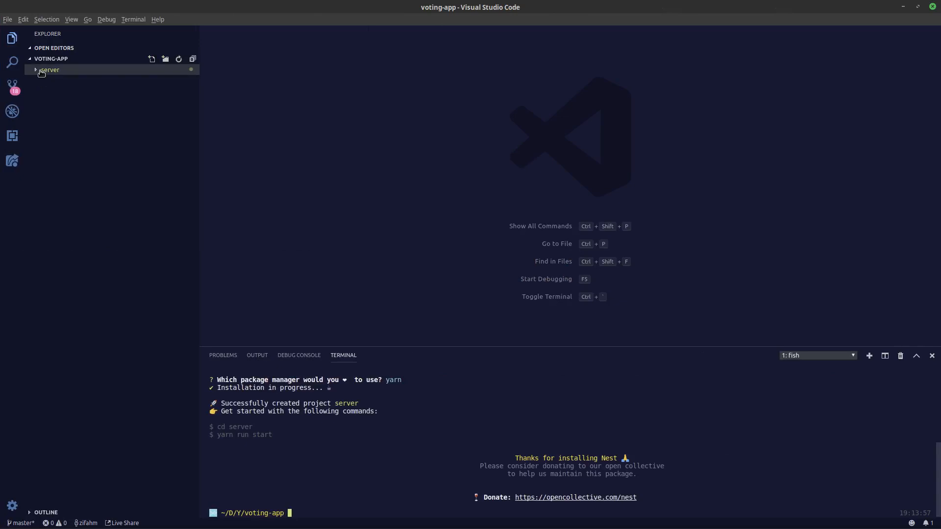
Step: Expand server/src in the Explorer and view app.module.ts with its AppModule
{"action": "left_click", "coordinate": [41, 72]}
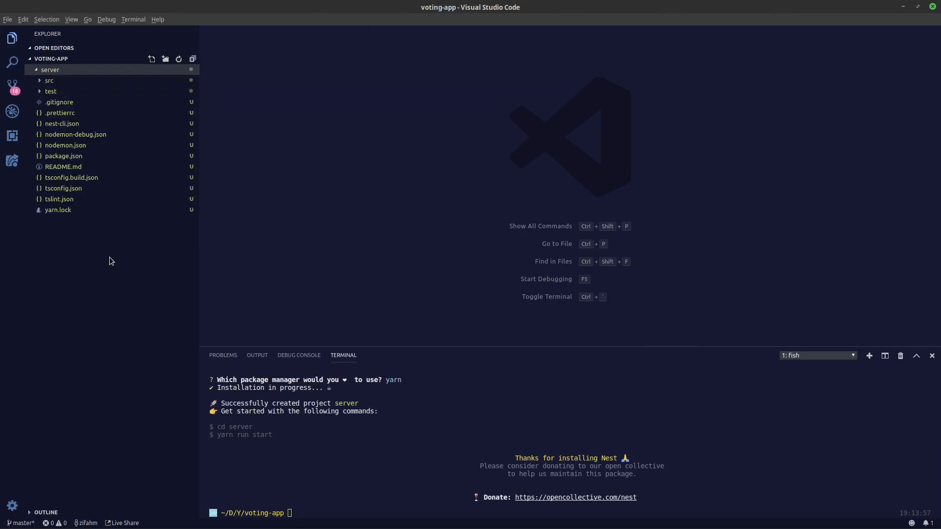
{"action": "left_click", "coordinate": [78, 81]}
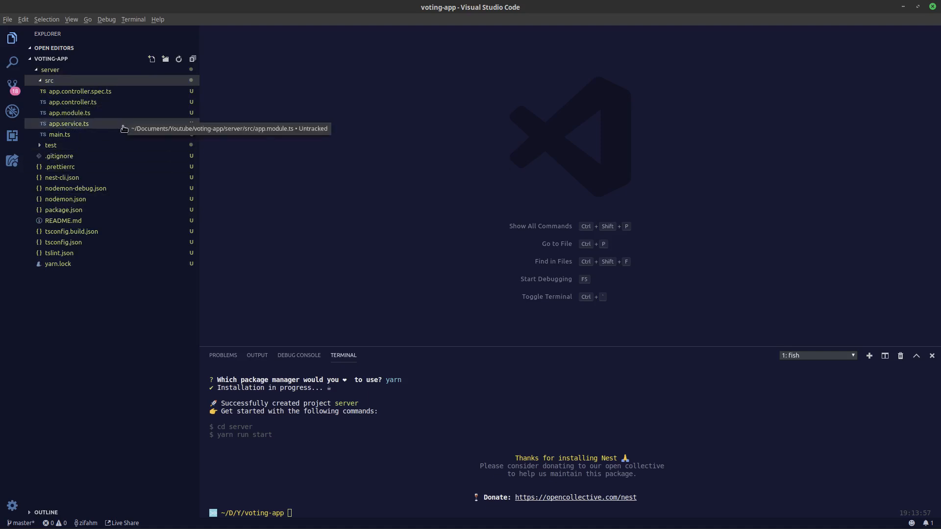
{"action": "left_click", "coordinate": [119, 115]}
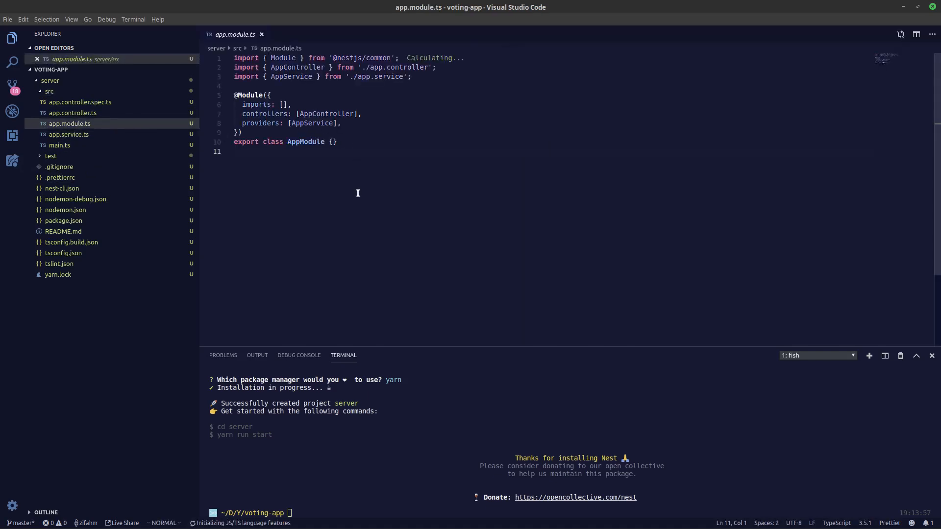
{"action": "key", "text": "alt+Tab"}
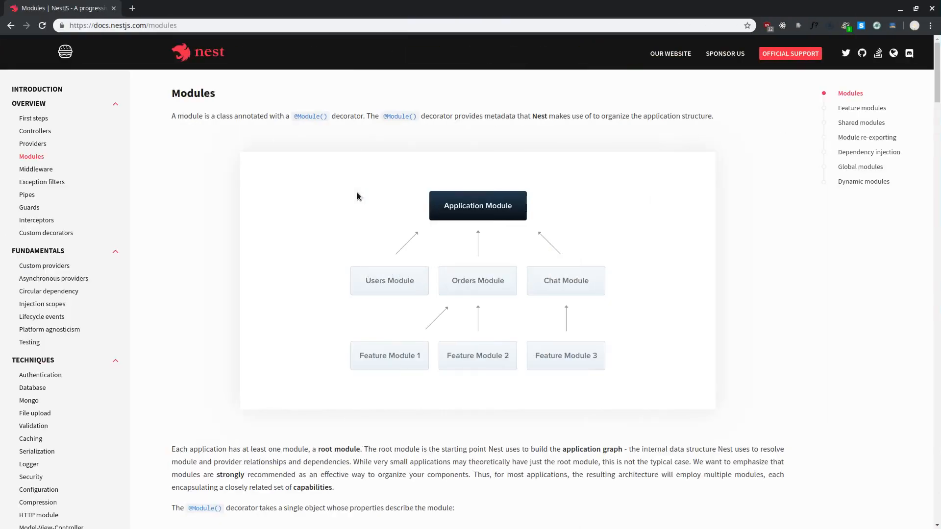
{"action": "scroll", "coordinate": [356, 196], "scroll_direction": "down", "scroll_amount": 3}
{"action": "scroll", "coordinate": [345, 221], "scroll_direction": "down", "scroll_amount": 5}
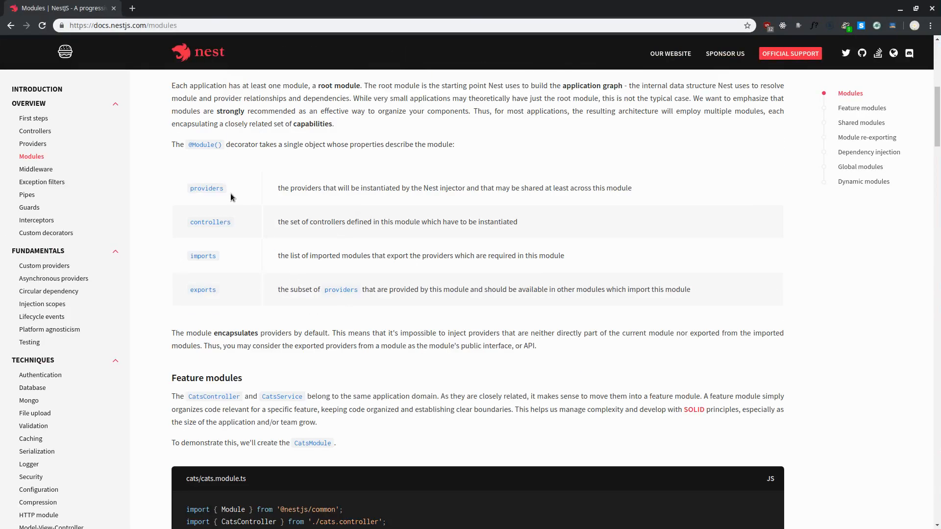
{"action": "left_click_drag", "start_coordinate": [190, 188], "coordinate": [243, 295]}
{"action": "left_click", "coordinate": [243, 295]}
{"action": "left_click_drag", "start_coordinate": [191, 221], "coordinate": [235, 221]}
{"action": "key", "text": "ctrl+alt+Right"}
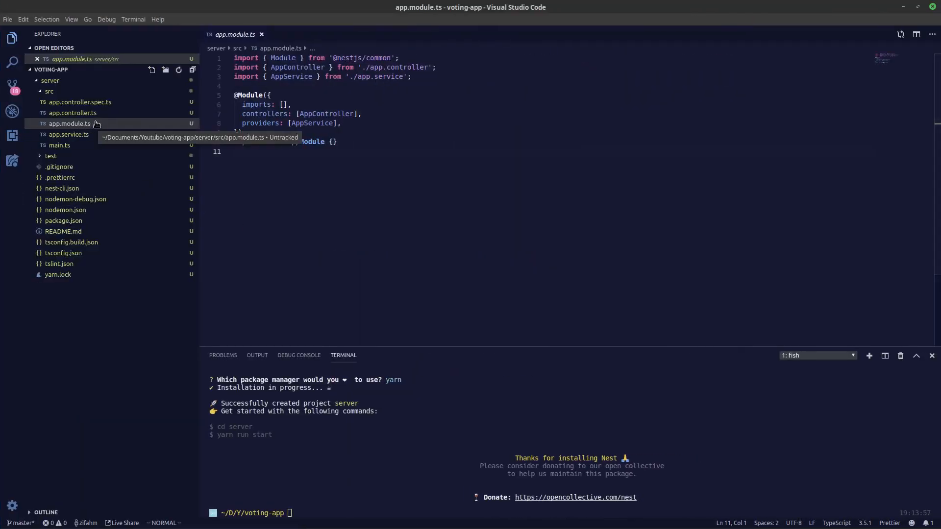
{"action": "left_click", "coordinate": [97, 114]}
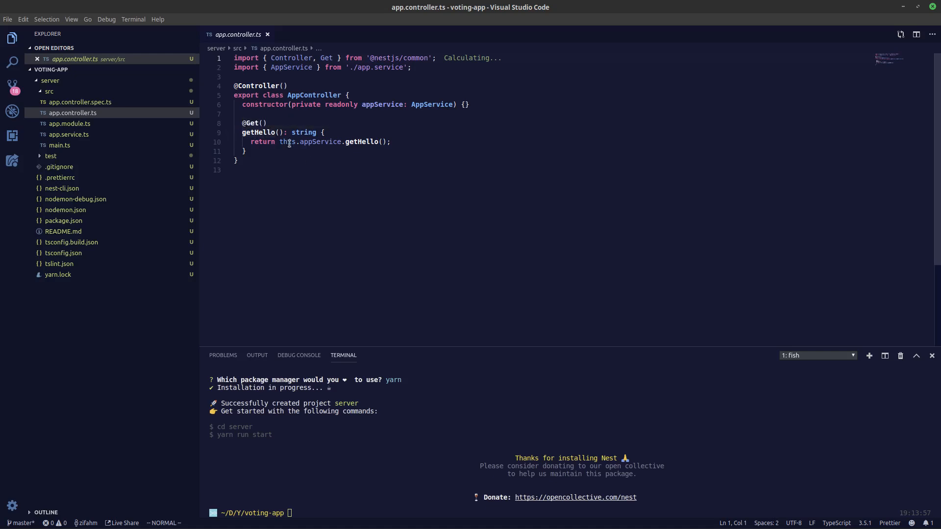
{"action": "left_click", "coordinate": [265, 123]}
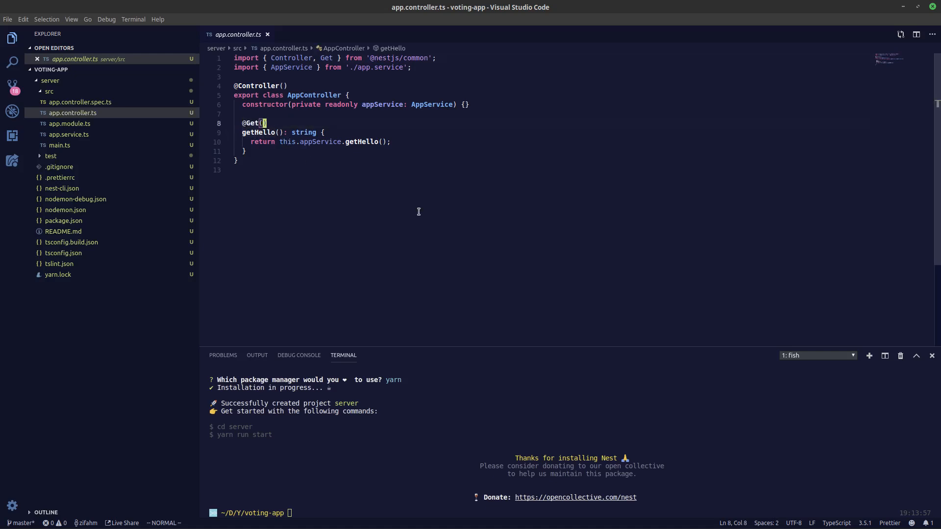
{"action": "type", "text": "i'"}
{"action": "type", "text": "/"}
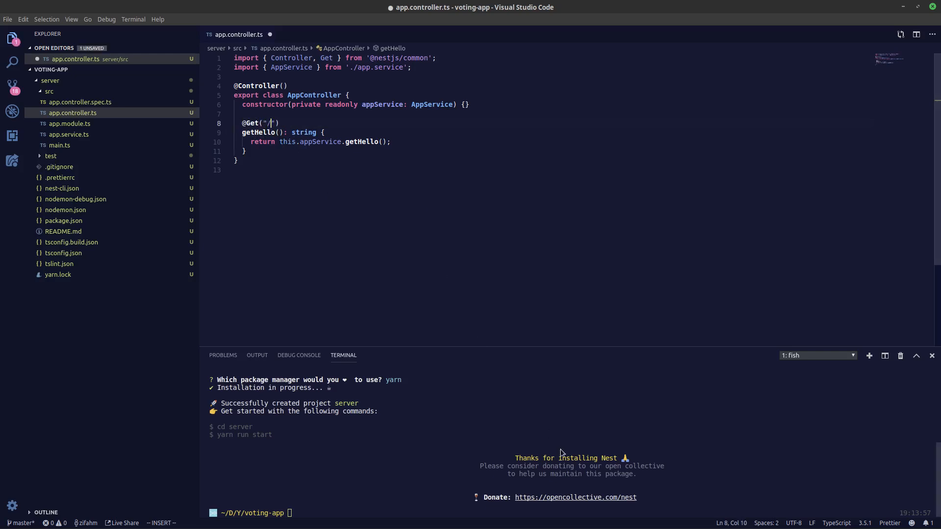
Step: Run yarn start:dev from the server folder so the server compiles in watch mode with 0 errors
{"action": "left_click", "coordinate": [494, 435]}
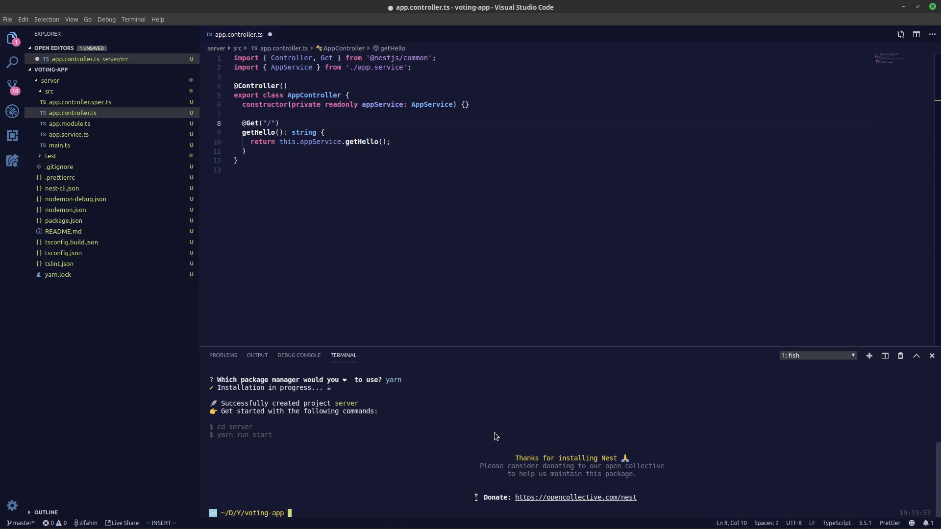
{"action": "type", "text": "yarn start:dev"}
{"action": "key", "text": "Return"}
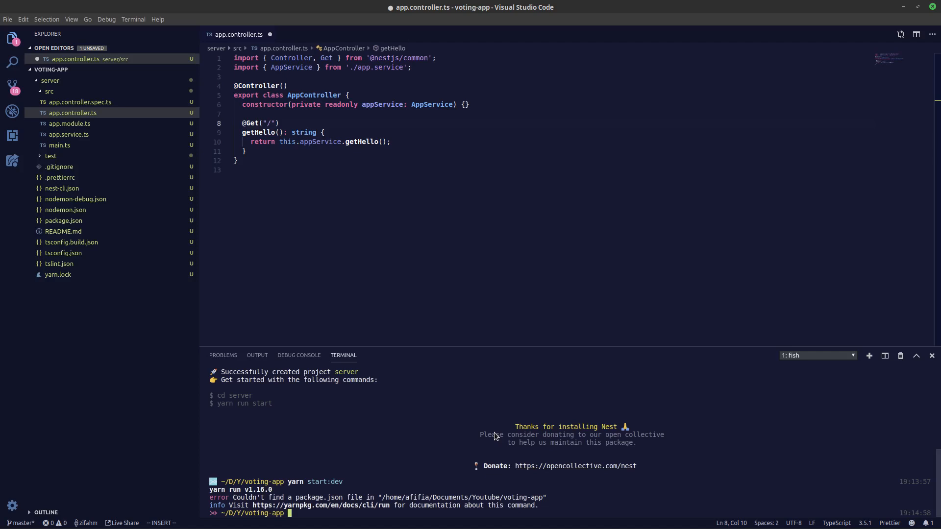
{"action": "type", "text": "cd server"}
{"action": "key", "text": "Return"}
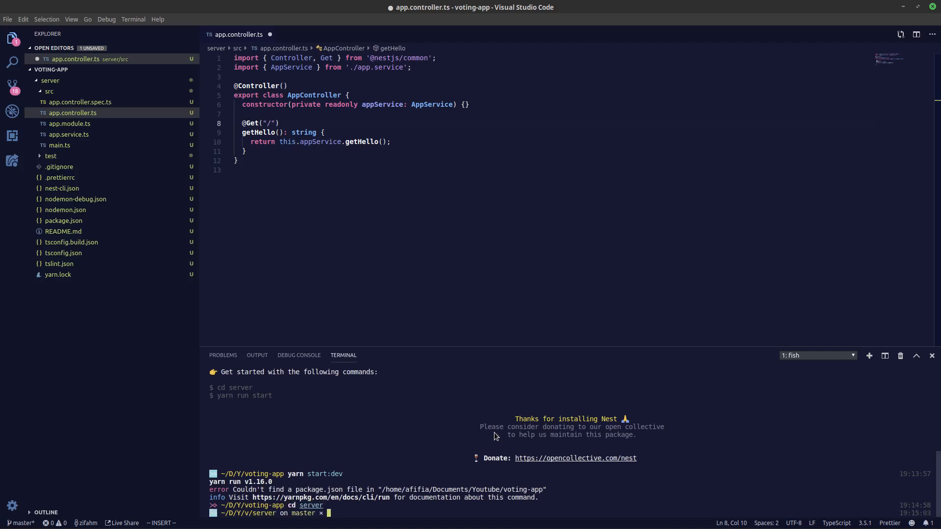
{"action": "type", "text": "clear"}
{"action": "key", "text": "Return"}
{"action": "type", "text": "yarn start:dev"}
{"action": "key", "text": "Return"}
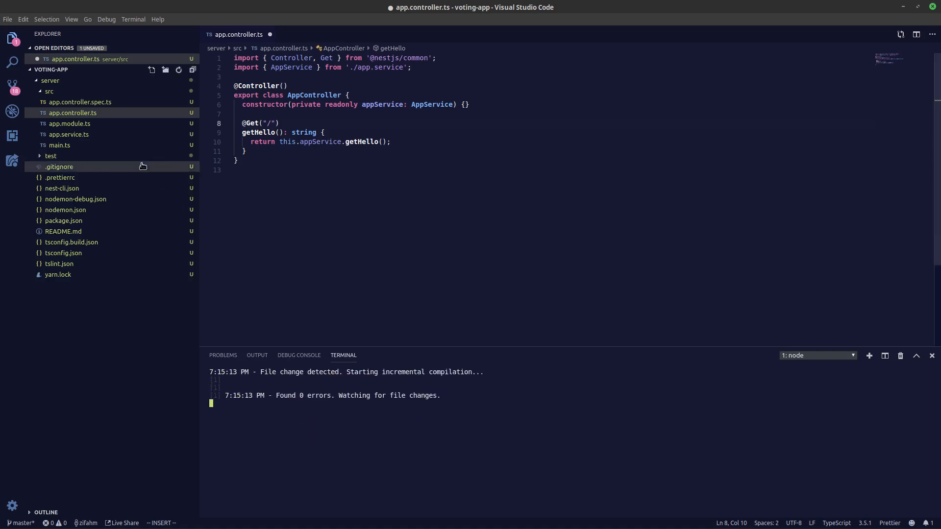
Step: Review the scripts section of package.json
{"action": "mouse_move", "coordinate": [212, 234]}
{"action": "left_click", "coordinate": [74, 231]}
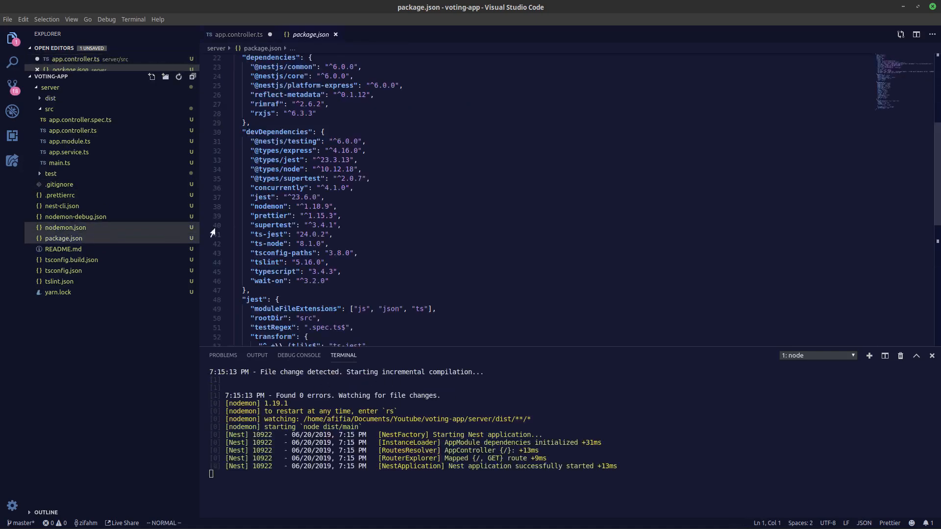
{"action": "scroll", "coordinate": [309, 231], "scroll_direction": "up", "scroll_amount": 3}
{"action": "scroll", "coordinate": [314, 233], "scroll_direction": "up", "scroll_amount": 4}
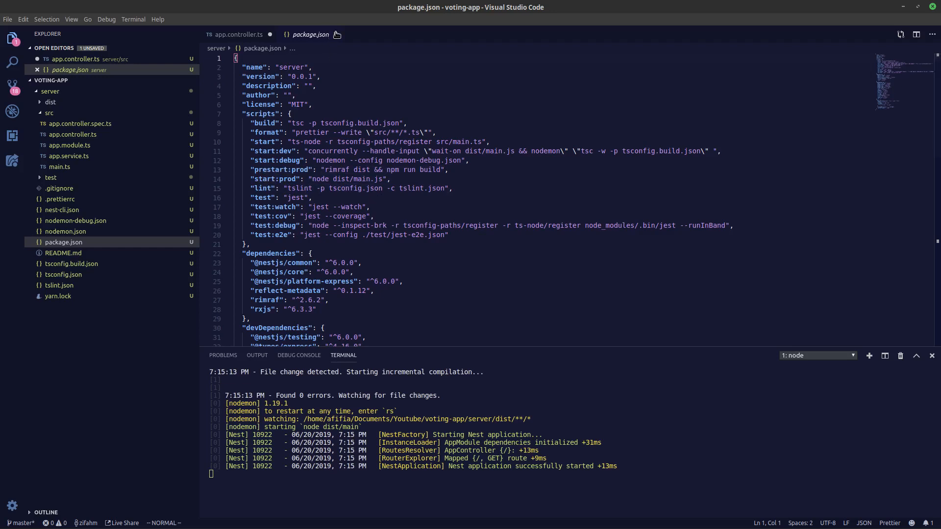
Step: Close package.json and highlight the 'successfully started' message in the terminal
{"action": "key", "text": "ctrl+w"}
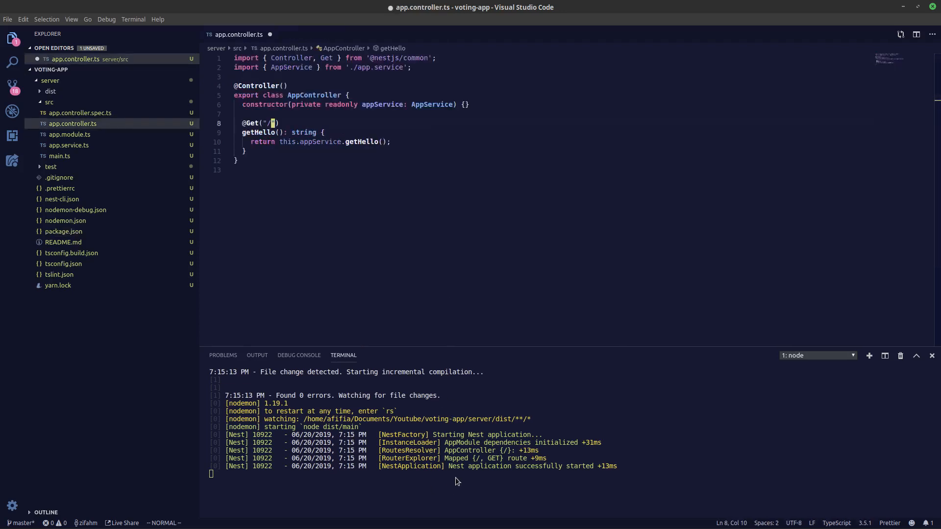
{"action": "left_click_drag", "start_coordinate": [453, 467], "coordinate": [493, 468]}
{"action": "left_click_drag", "start_coordinate": [573, 469], "coordinate": [593, 470]}
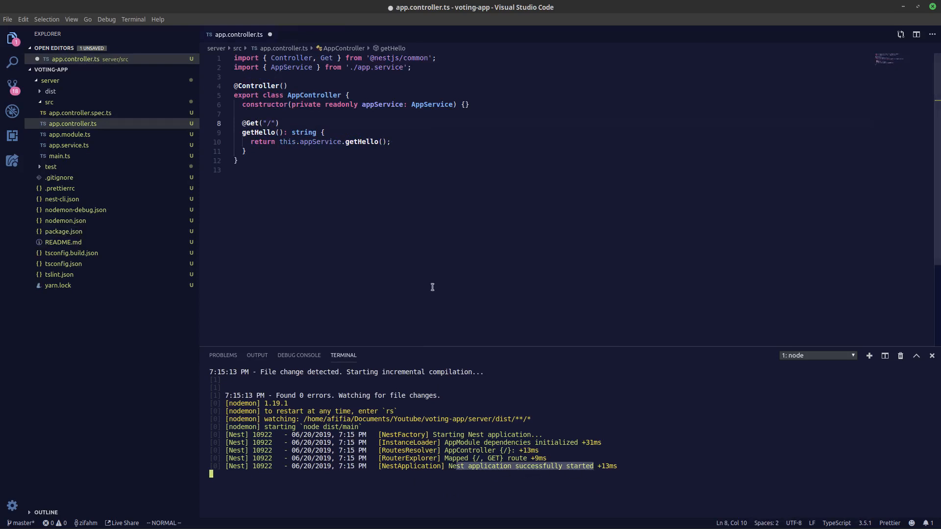
{"action": "left_click", "coordinate": [412, 276]}
{"action": "left_click", "coordinate": [274, 123]}
{"action": "key", "text": "a"}
{"action": "key", "text": "BackSpace"}
{"action": "key", "text": "BackSpace"}
{"action": "key", "text": "BackSpace"}
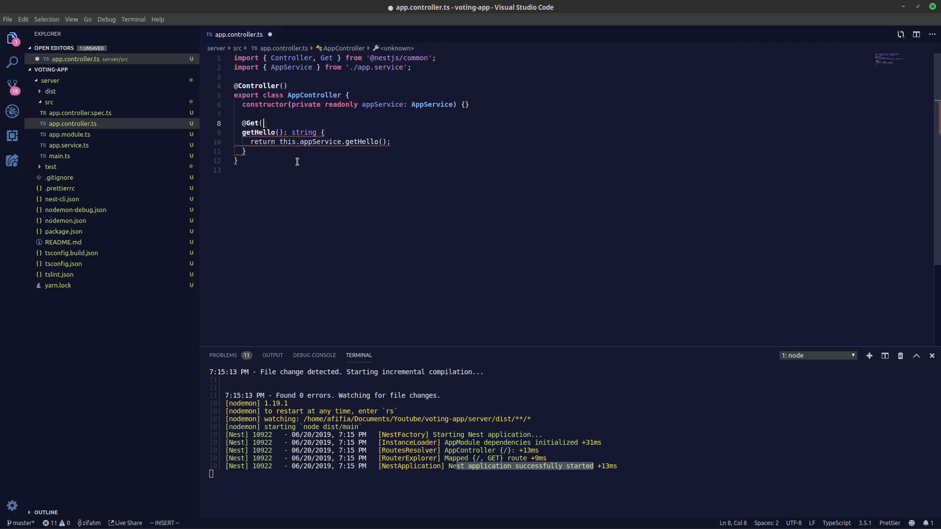
{"action": "type", "text": ")"}
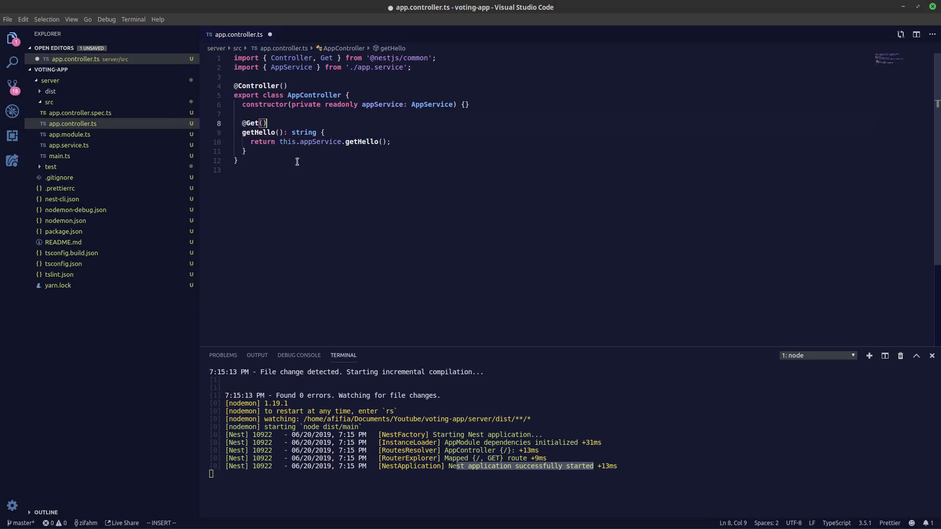
{"action": "key", "text": "alt+Tab"}
Step: Select getHello's string return type and move to the class's closing brace
{"action": "left_click", "coordinate": [241, 135]}
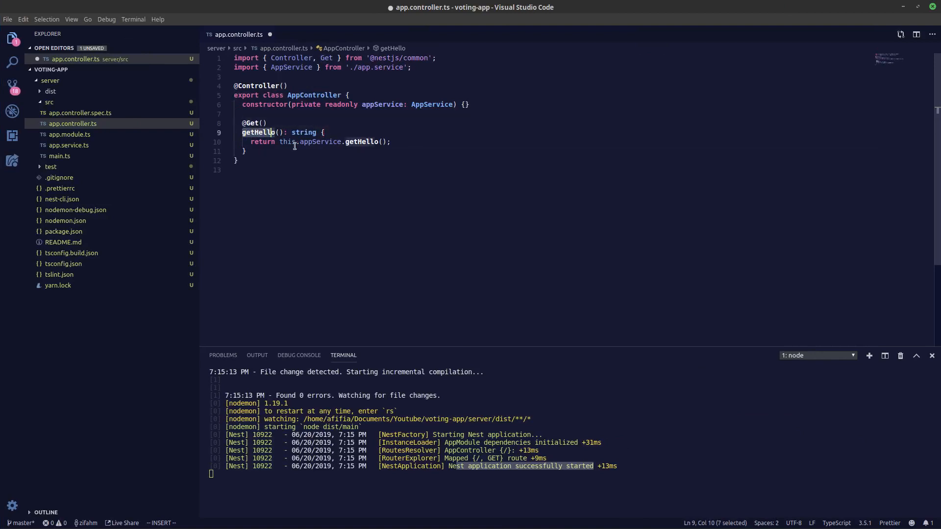
{"action": "left_click", "coordinate": [292, 133]}
{"action": "double_click", "coordinate": [292, 133]}
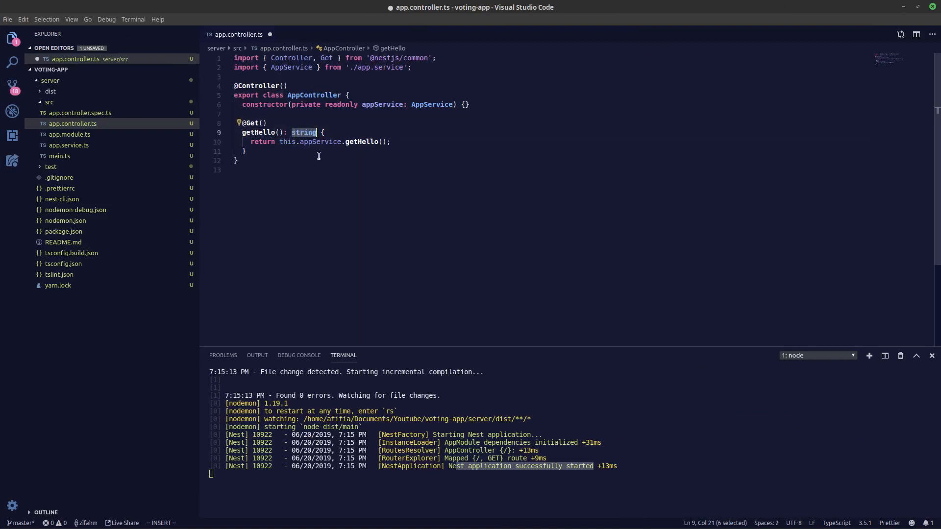
{"action": "key", "text": "Down"}
{"action": "key", "text": "Down"}
{"action": "key", "text": "Down"}
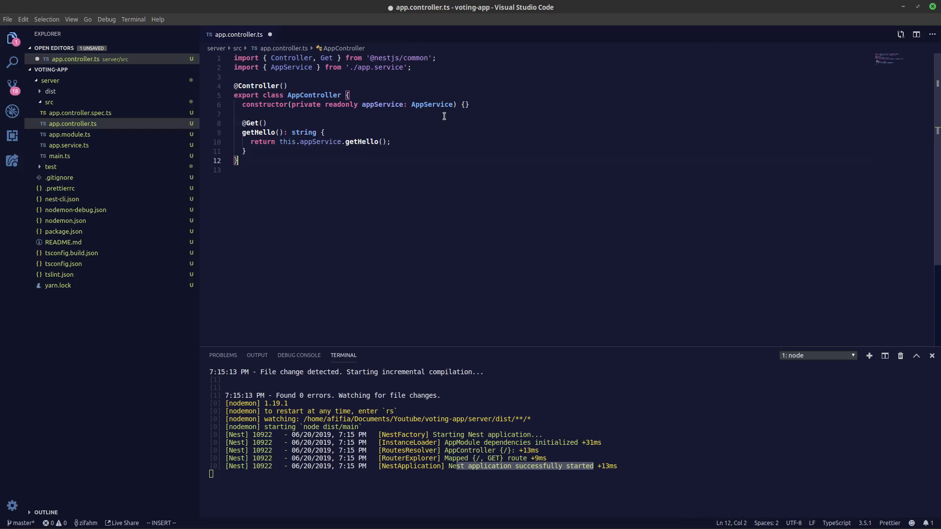
{"action": "key", "text": "super+1"}
{"action": "left_click", "coordinate": [52, 7]}
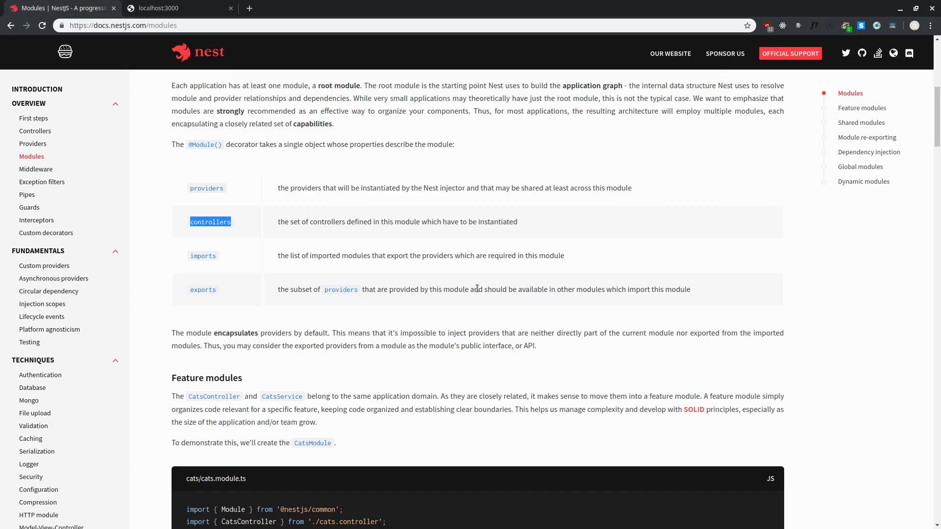
{"action": "left_click", "coordinate": [237, 227]}
{"action": "left_click_drag", "start_coordinate": [191, 224], "coordinate": [239, 228]}
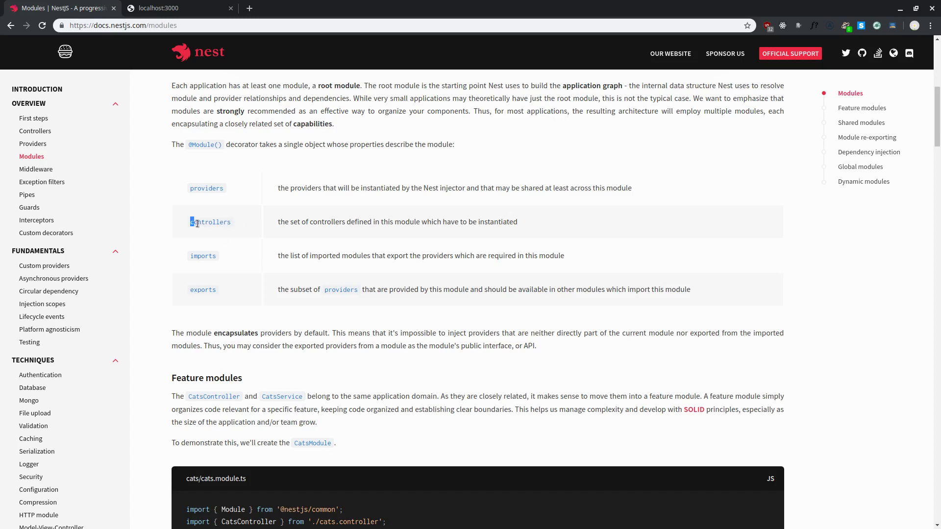
Step: Highlight the providers entry instead, then return to the code editor
{"action": "left_click", "coordinate": [239, 226]}
{"action": "left_click_drag", "start_coordinate": [190, 188], "coordinate": [242, 196]}
{"action": "key", "text": "super+2"}
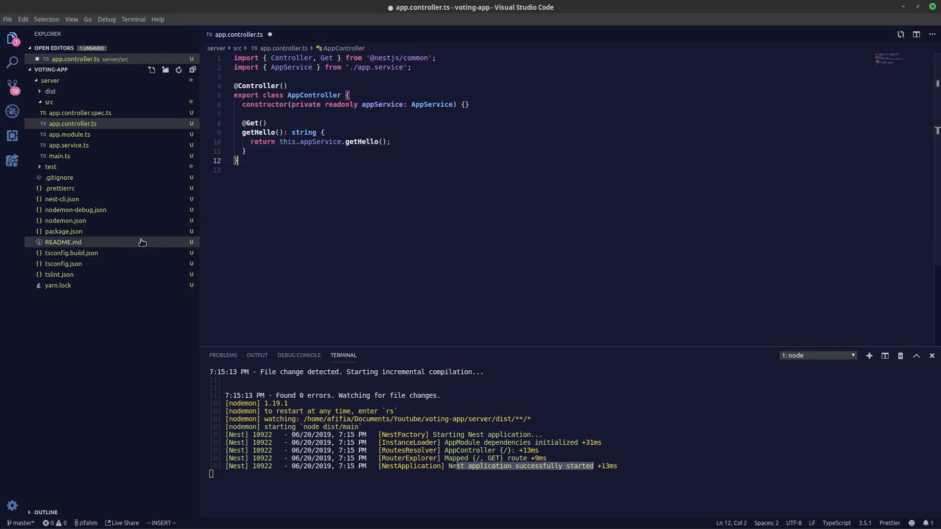
Step: Review app.module.ts and app.service.ts, selecting the returned 'Hello World!' text
{"action": "left_click", "coordinate": [83, 134]}
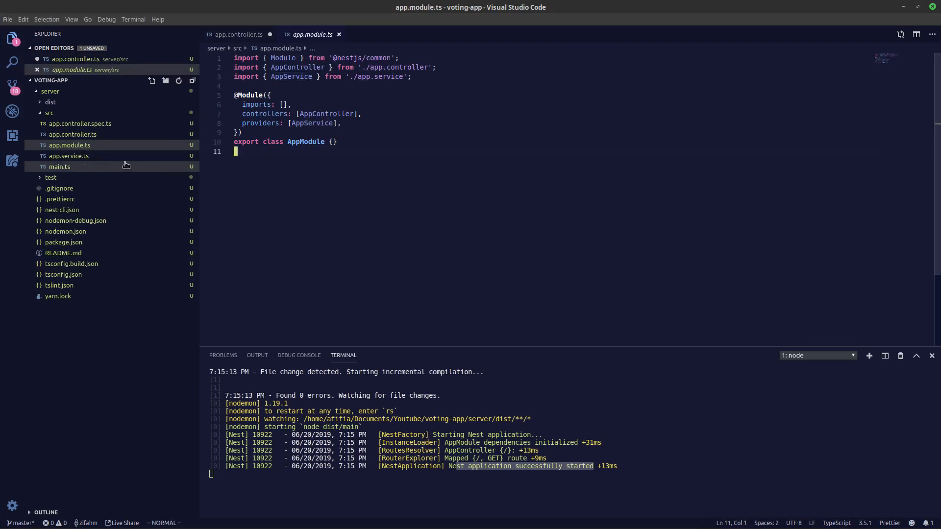
{"action": "left_click", "coordinate": [105, 156]}
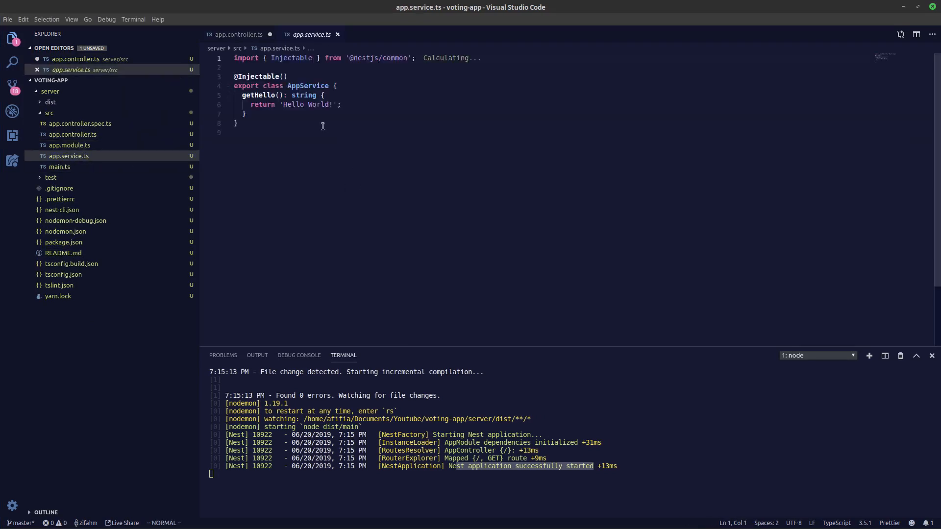
{"action": "left_click", "coordinate": [238, 99]}
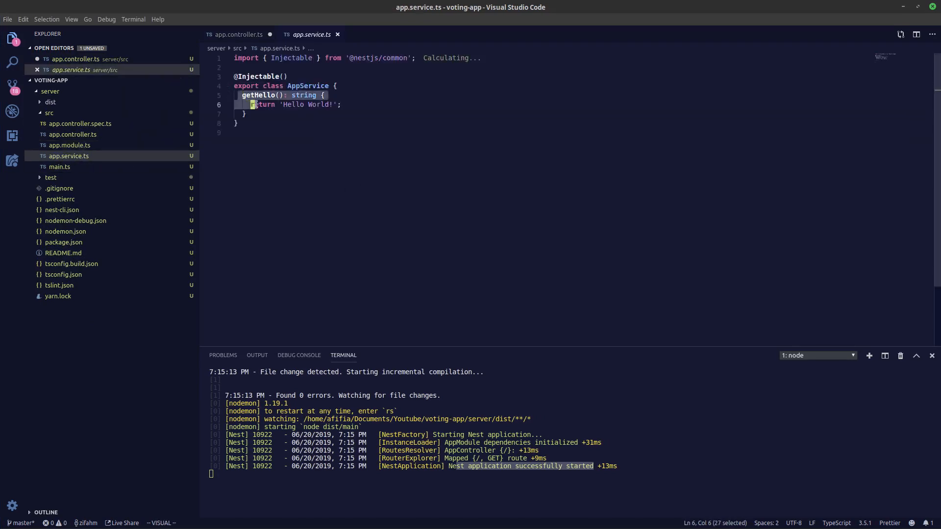
{"action": "left_click", "coordinate": [314, 137]}
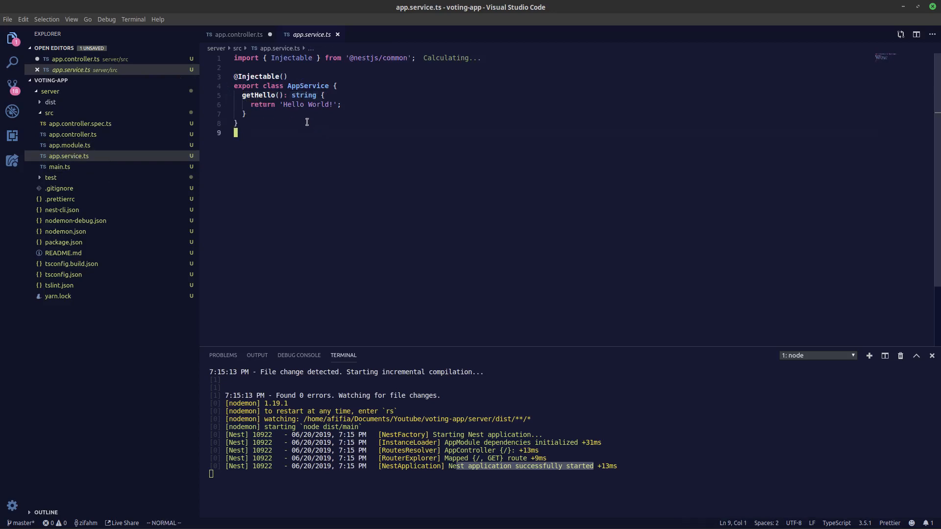
{"action": "left_click_drag", "start_coordinate": [283, 105], "coordinate": [335, 105]}
{"action": "left_click", "coordinate": [236, 133]}
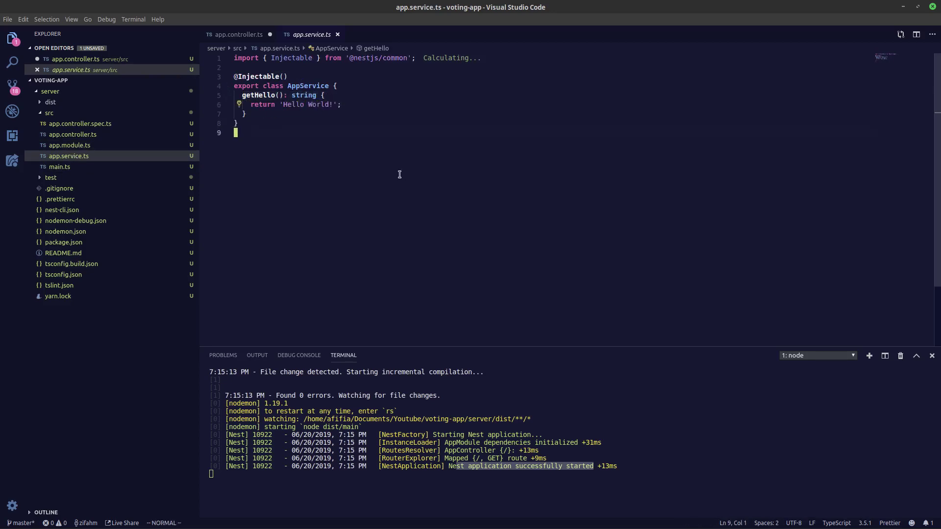
Step: Flip between app.controller.ts and app.service.ts to compare the getHello call and method
{"action": "left_click", "coordinate": [114, 138]}
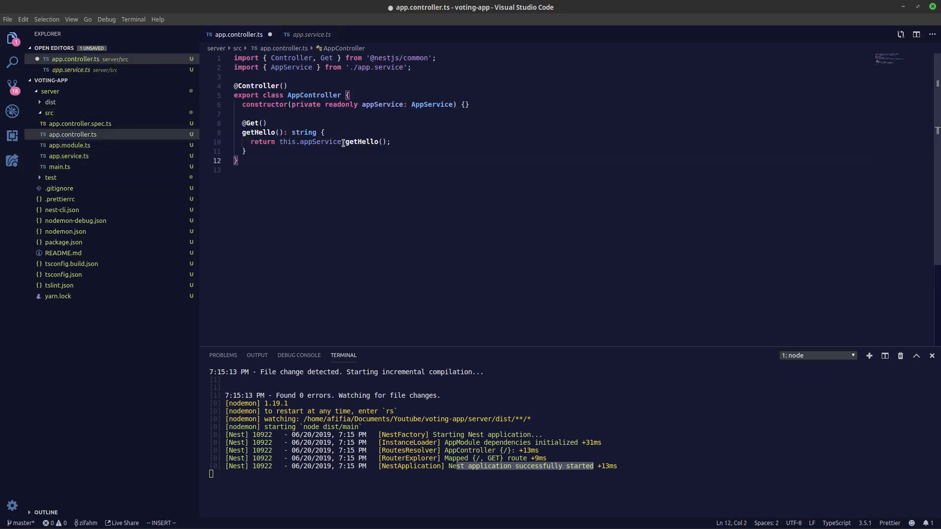
{"action": "double_click", "coordinate": [360, 142]}
{"action": "left_click", "coordinate": [108, 157]}
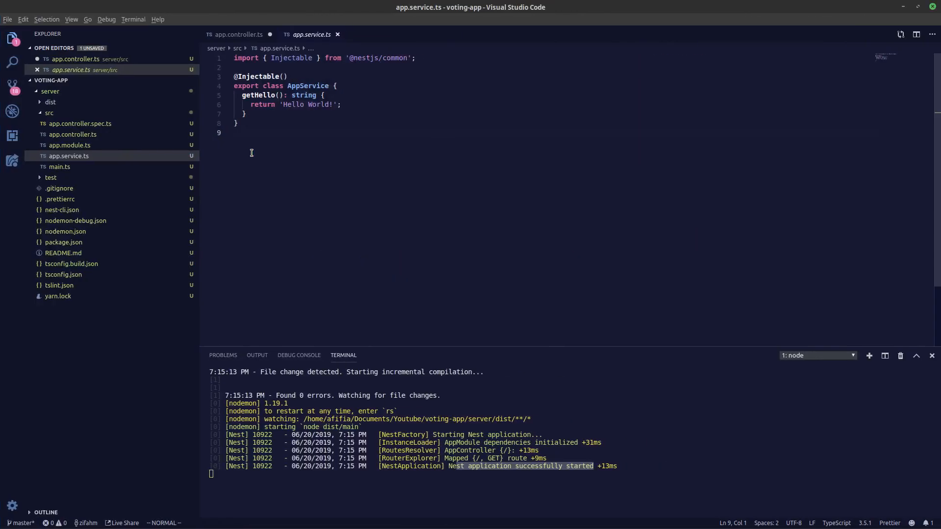
{"action": "left_click", "coordinate": [240, 35]}
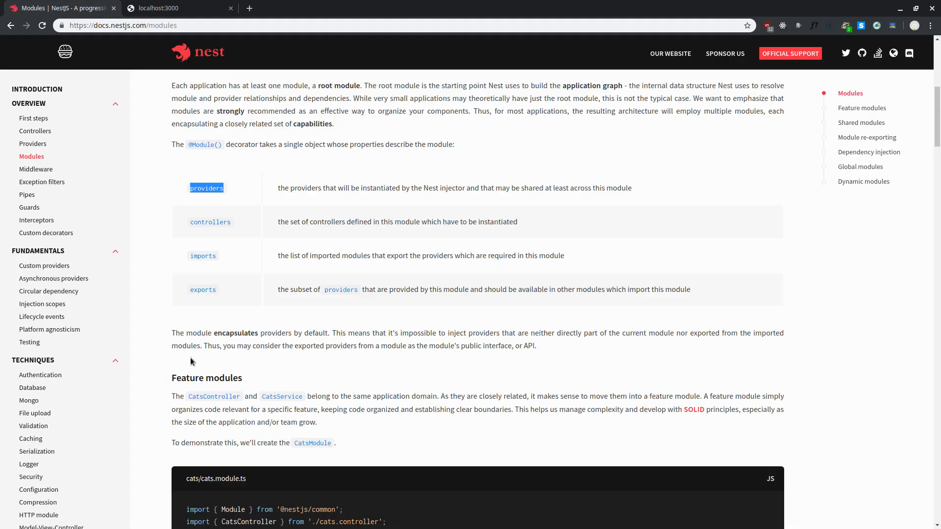
{"action": "scroll", "coordinate": [82, 385], "scroll_direction": "down", "scroll_amount": 2}
{"action": "scroll", "coordinate": [85, 382], "scroll_direction": "down", "scroll_amount": 3}
{"action": "scroll", "coordinate": [32, 340], "scroll_direction": "down", "scroll_amount": 3}
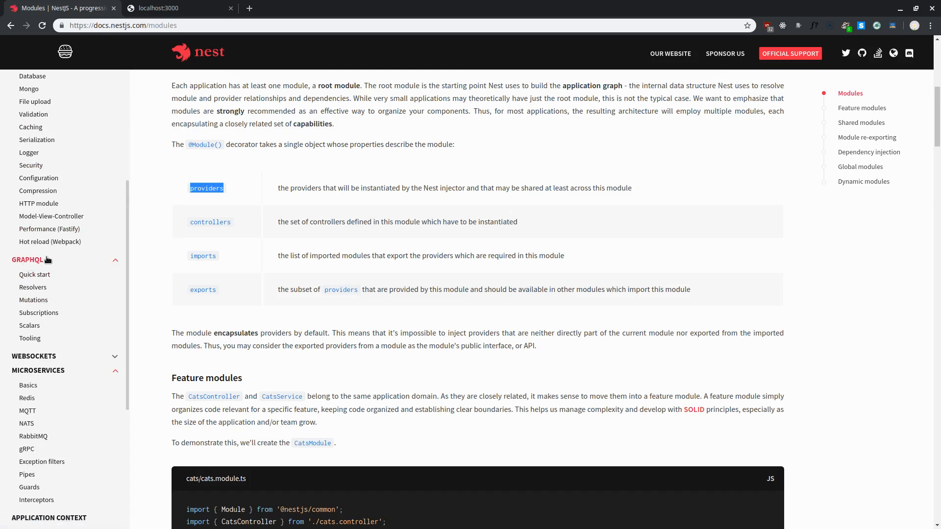
Step: Copy the GraphQL package names from the Quick start npm install command and return to VS Code
{"action": "left_click", "coordinate": [35, 275]}
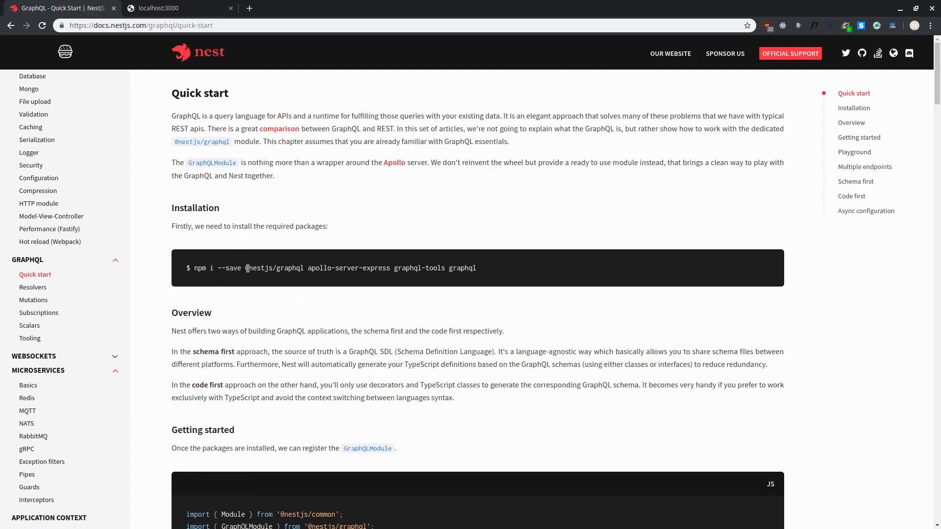
{"action": "left_click_drag", "start_coordinate": [246, 268], "coordinate": [477, 273]}
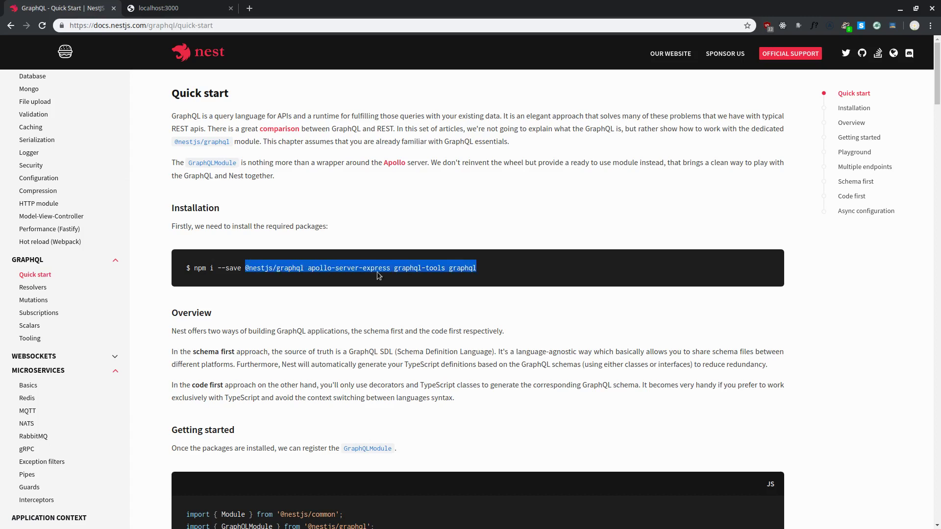
{"action": "right_click", "coordinate": [463, 276]}
{"action": "left_click", "coordinate": [495, 272]}
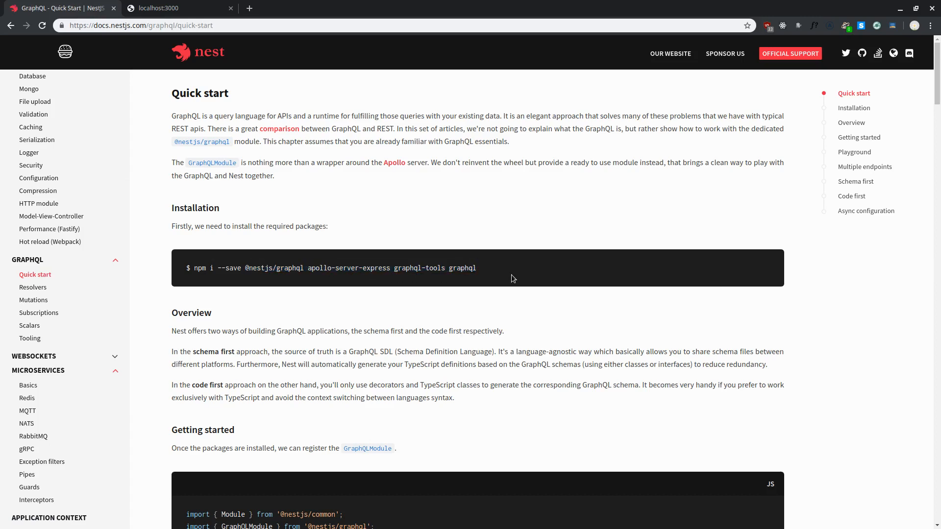
{"action": "key", "text": "super+2"}
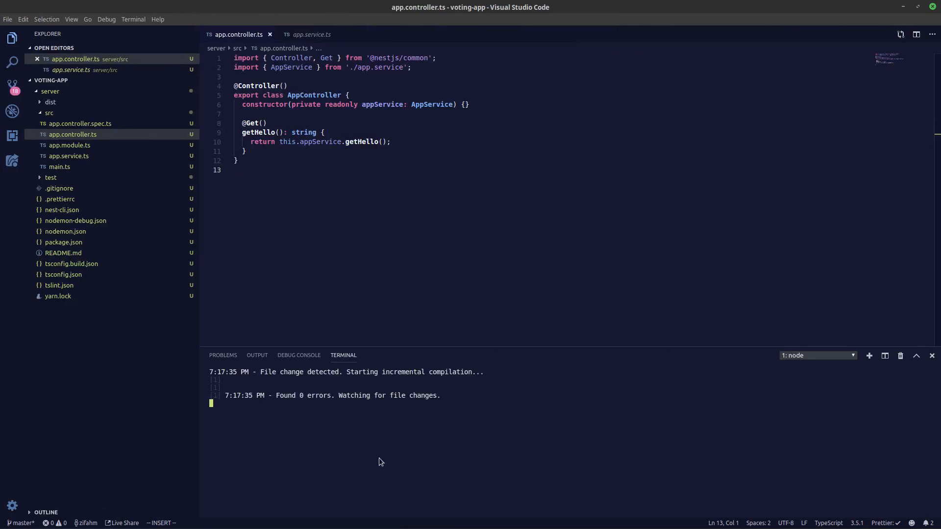
{"action": "key", "text": "ctrl+c"}
{"action": "type", "text": "clear"}
{"action": "key", "text": "Return"}
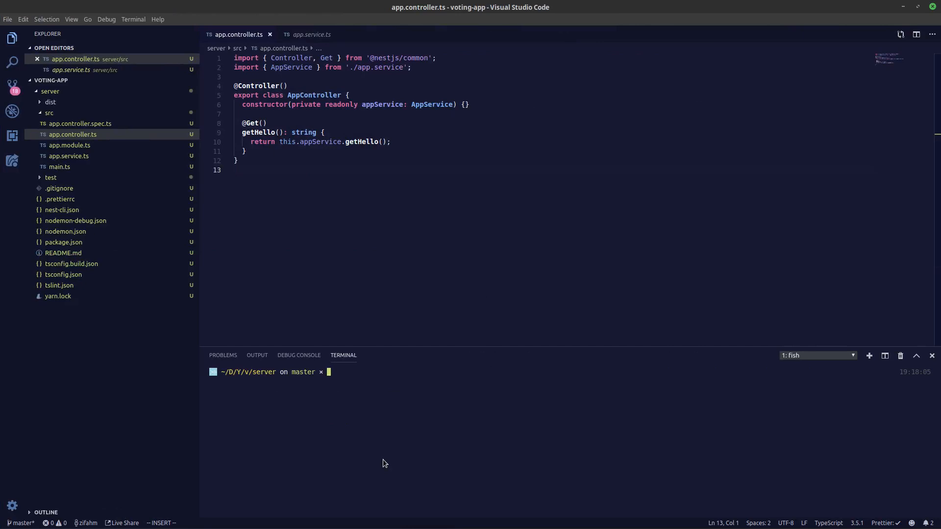
{"action": "type", "text": "yarn add"}
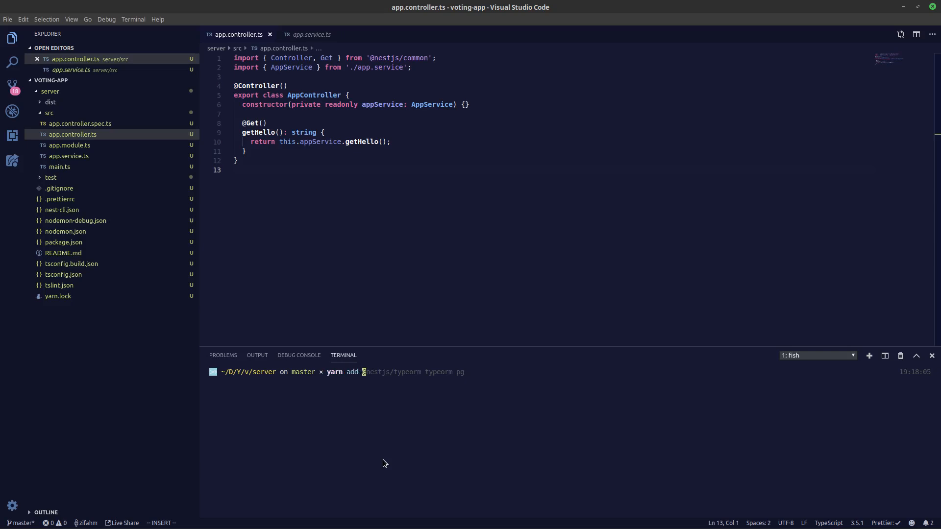
{"action": "type", "text": " @nestjs/graphql apollo-server-express graphql-tools graphql"}
{"action": "key", "text": "Return"}
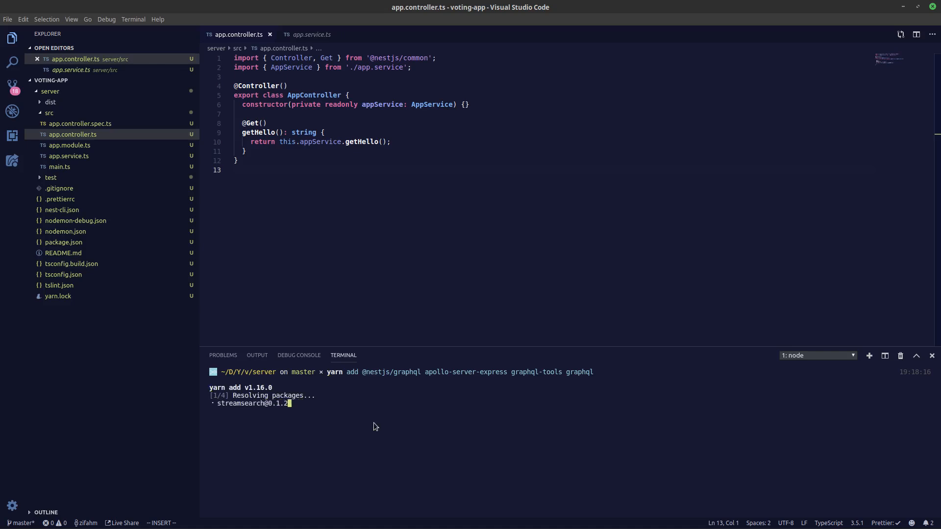
{"action": "key", "text": "super+1"}
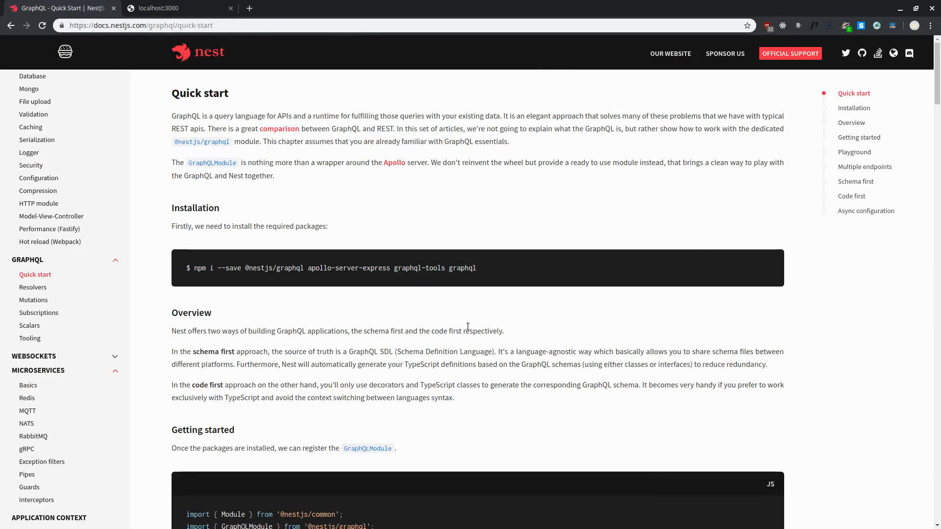
{"action": "scroll", "coordinate": [461, 309], "scroll_direction": "down", "scroll_amount": 3}
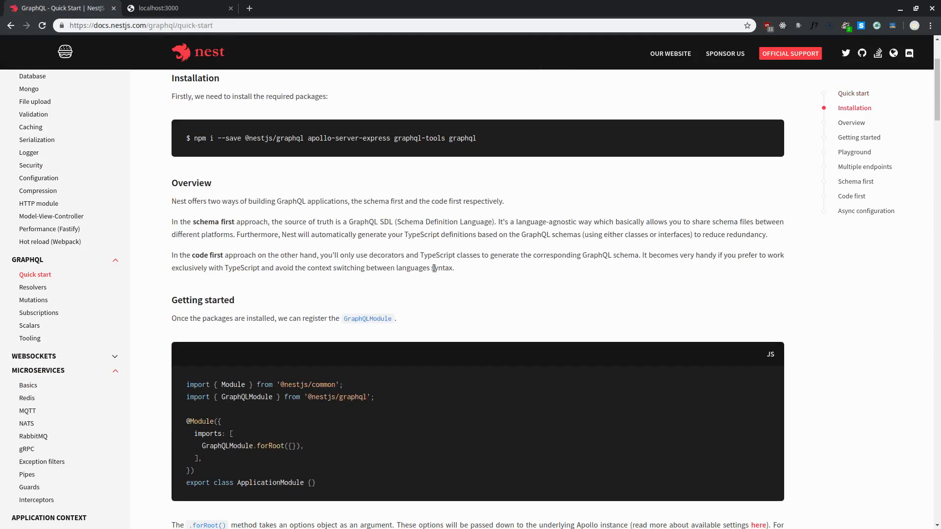
Step: Jump to the Code first section of the GraphQL docs page
{"action": "double_click", "coordinate": [382, 221]}
{"action": "left_click", "coordinate": [419, 255]}
{"action": "left_click", "coordinate": [852, 197]}
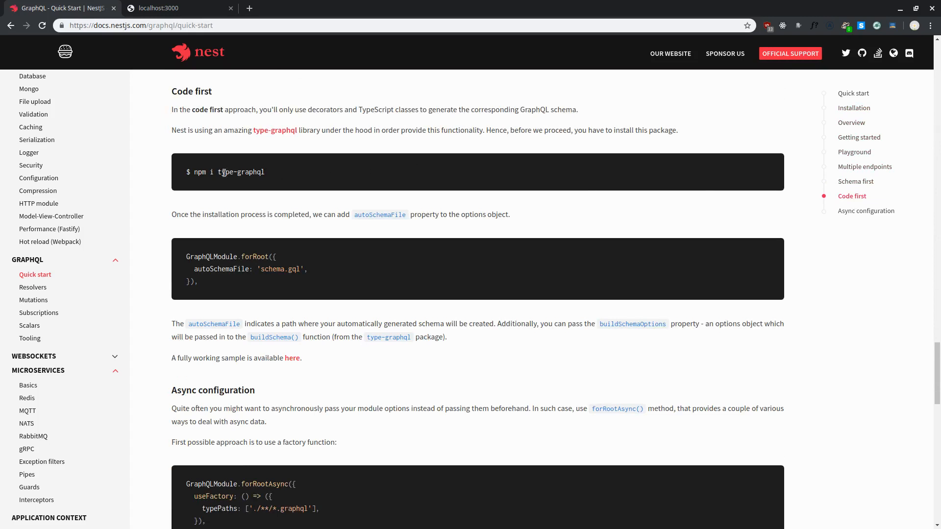
Step: Copy the type-graphql package name and return to the code editor
{"action": "left_click_drag", "start_coordinate": [218, 173], "coordinate": [265, 174]}
{"action": "right_click", "coordinate": [257, 175]}
{"action": "left_click", "coordinate": [277, 183]}
{"action": "key", "text": "alt+Tab"}
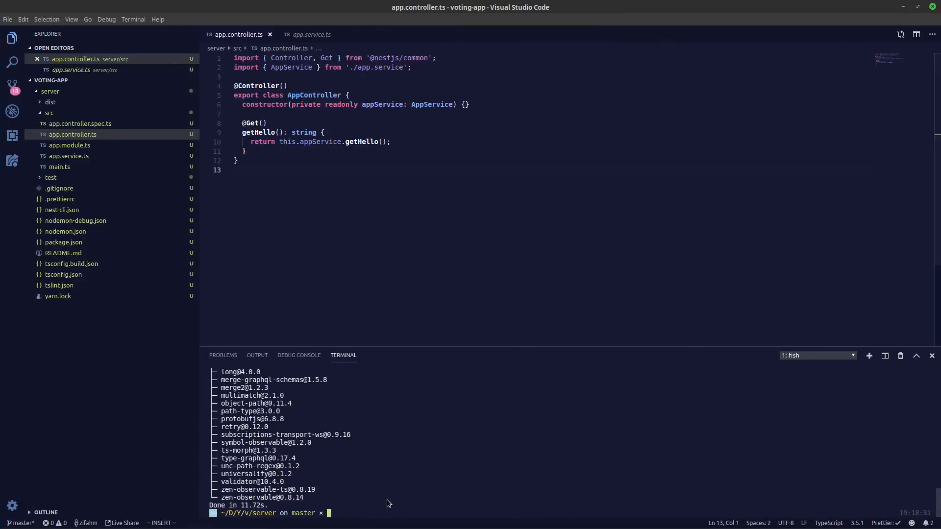
{"action": "type", "text": "yarn add type"}
Step: Run yarn add type-graphql in the terminal and return to the docs
{"action": "key", "text": "Right"}
{"action": "key", "text": "Return"}
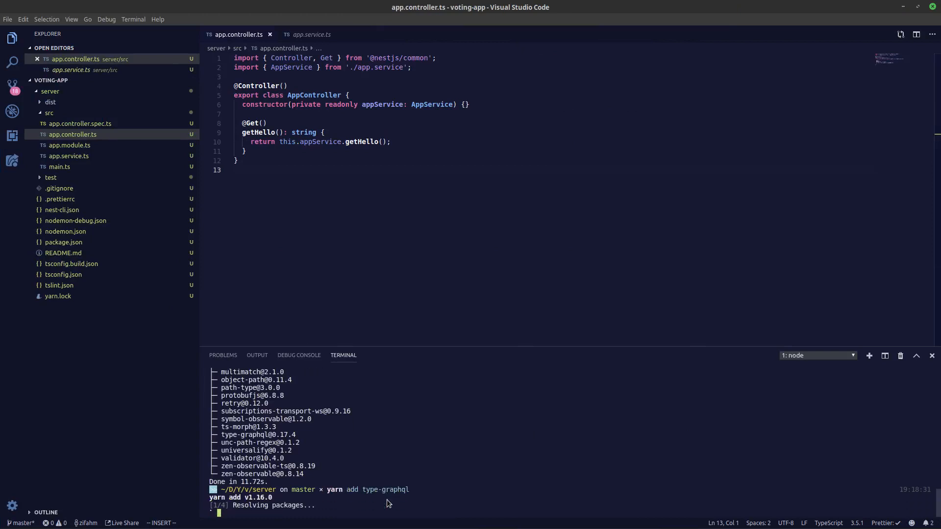
{"action": "key", "text": "alt+Tab"}
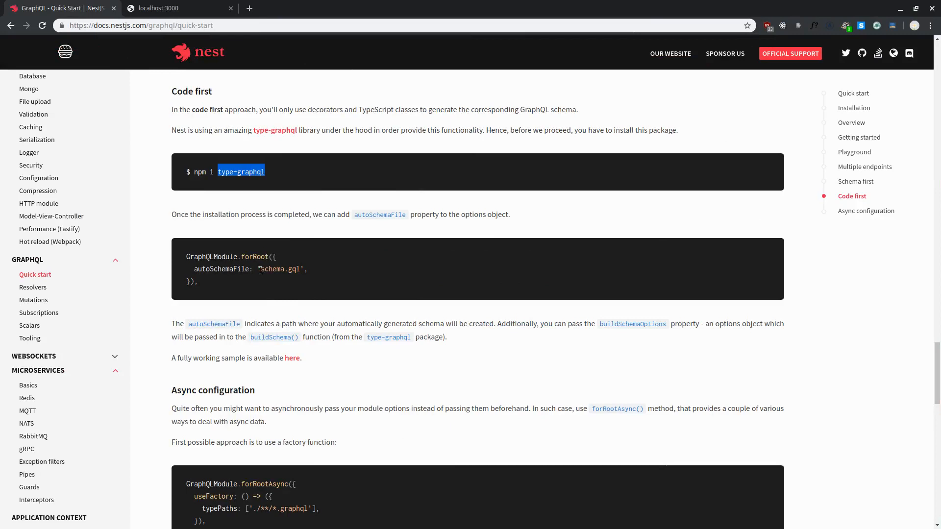
Step: Copy the GraphQLModule.forRoot snippet with autoSchemaFile 'schema.gql' and return to VS Code
{"action": "left_click_drag", "start_coordinate": [260, 270], "coordinate": [304, 270]}
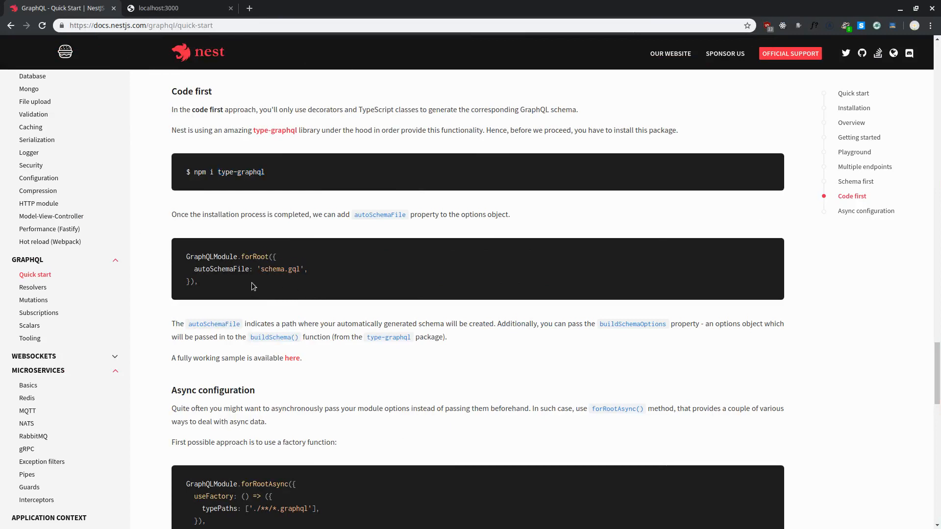
{"action": "mouse_move", "coordinate": [208, 268]}
{"action": "left_mouse_down"}
{"action": "mouse_move", "coordinate": [241, 268]}
{"action": "mouse_move", "coordinate": [179, 258]}
{"action": "left_mouse_up"}
{"action": "left_click", "coordinate": [298, 282]}
{"action": "right_click", "coordinate": [200, 263]}
{"action": "left_click", "coordinate": [234, 267]}
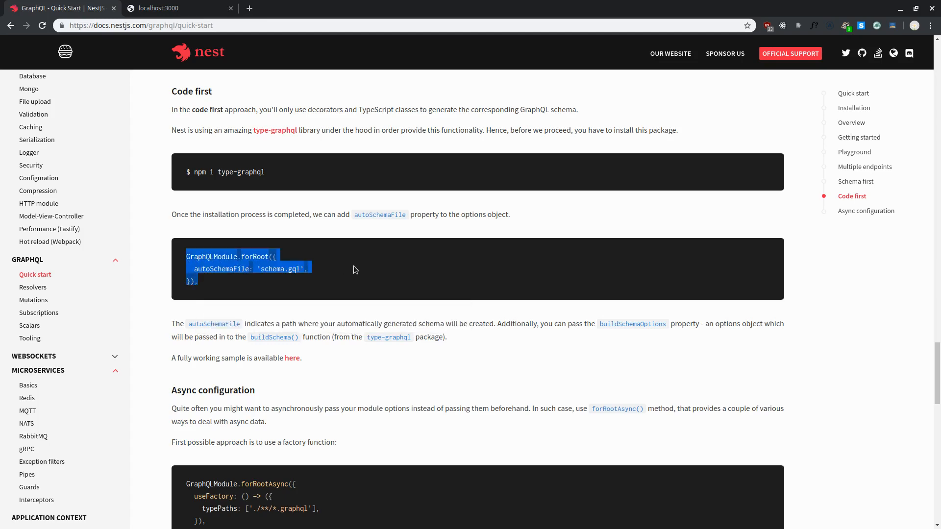
{"action": "key", "text": "super+2"}
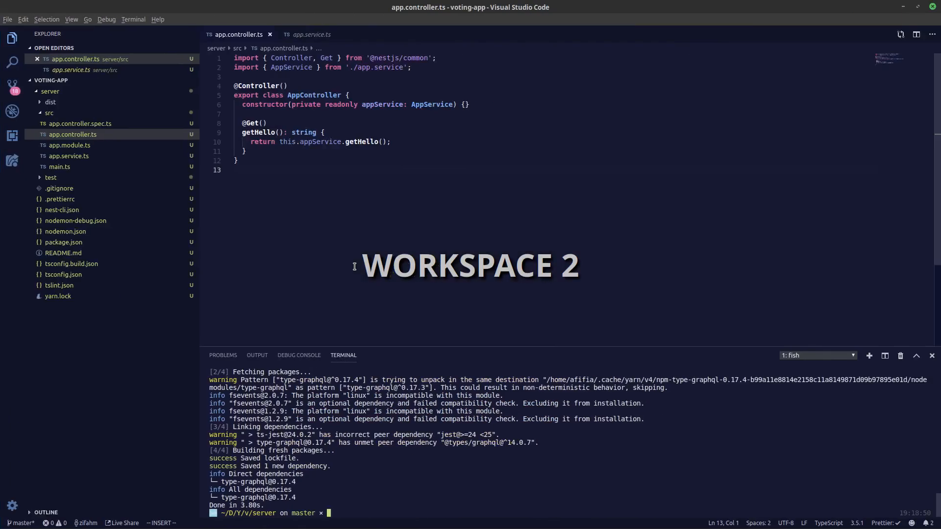
Step: Paste the GraphQLModule.forRoot snippet into the AppModule imports array in app.module.ts
{"action": "left_click", "coordinate": [100, 149]}
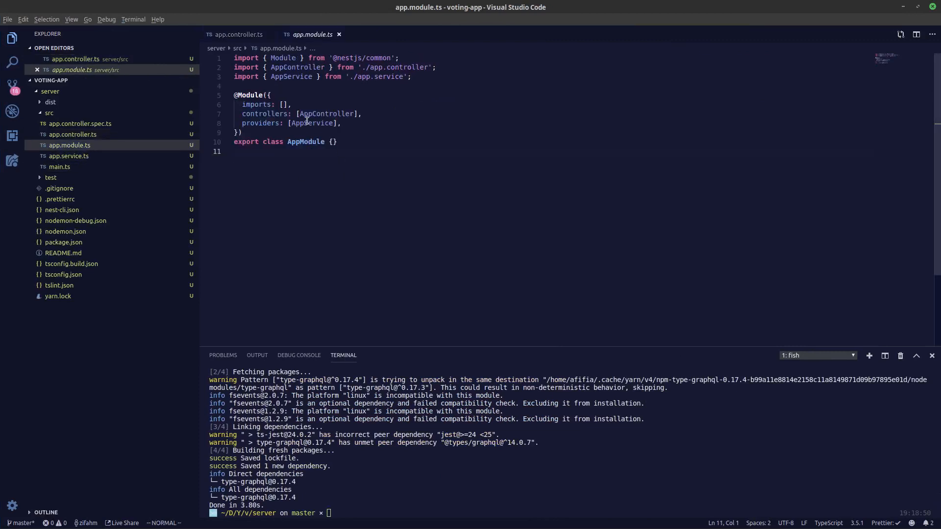
{"action": "left_click", "coordinate": [284, 105]}
{"action": "key", "text": "i"}
{"action": "key", "text": "Return"}
{"action": "key", "text": "ctrl+v"}
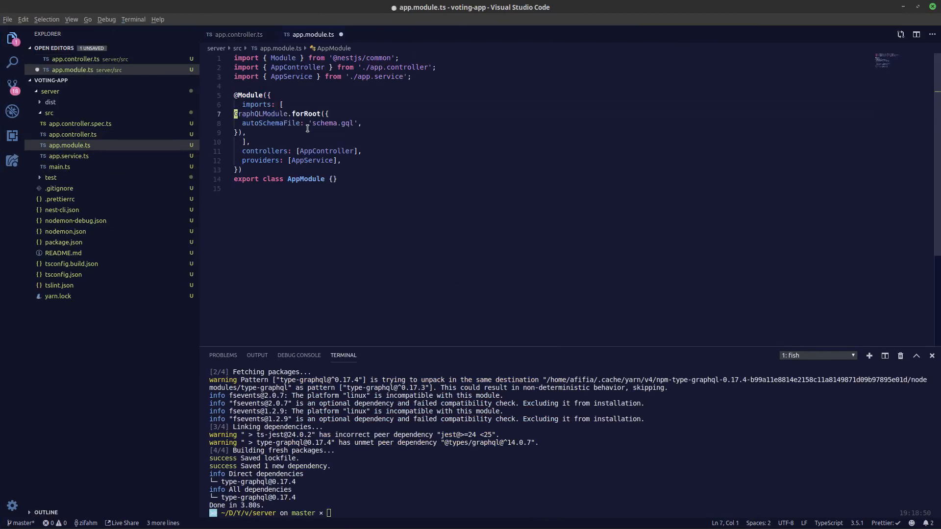
{"action": "key", "text": "Right"}
{"action": "key", "text": "Right"}
{"action": "key", "text": "Right"}
{"action": "key", "text": "Right"}
{"action": "key", "text": "Right"}
{"action": "key", "text": "Up"}
{"action": "key", "text": "Up"}
{"action": "key", "text": "Up"}
{"action": "key", "text": "shift+o"}
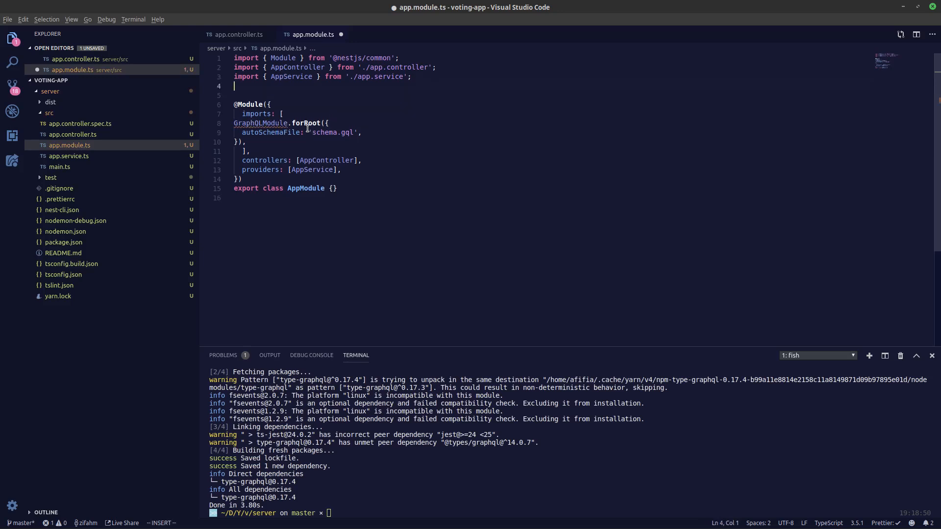
{"action": "type", "text": "import {G"}
{"action": "key", "text": "Return"}
{"action": "key", "text": "Right"}
{"action": "type", "text": "from '"}
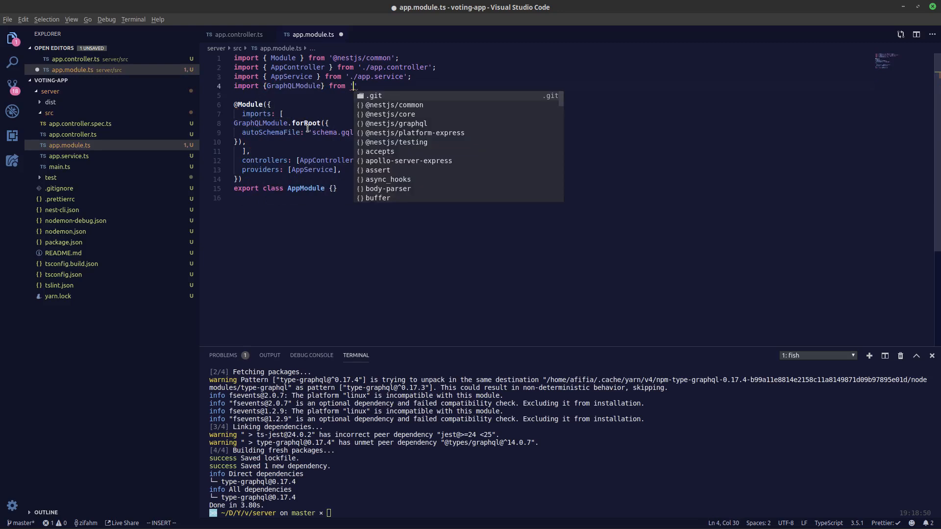
{"action": "key", "text": "Down"}
{"action": "key", "text": "Down"}
{"action": "key", "text": "Down"}
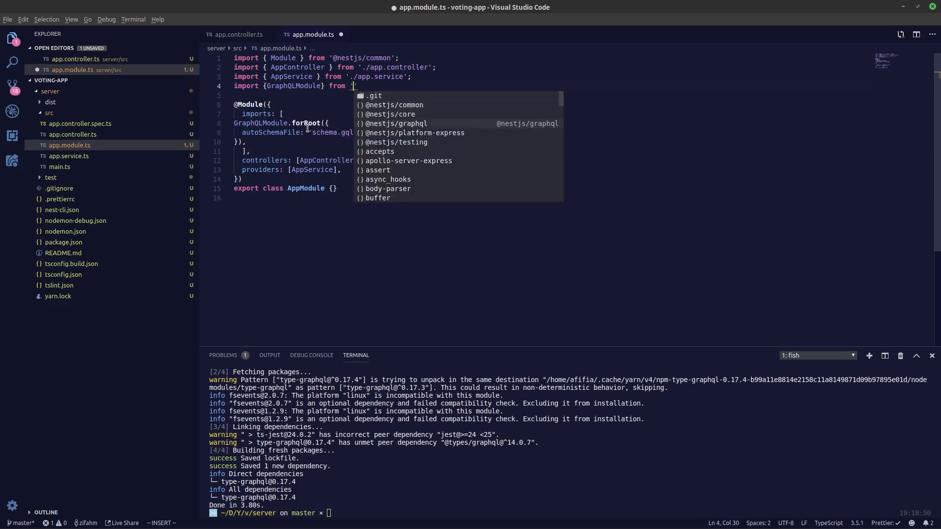
{"action": "key", "text": "Return"}
{"action": "type", "text": ";"}
{"action": "key", "text": "Escape"}
{"action": "key", "text": "ctrl+s"}
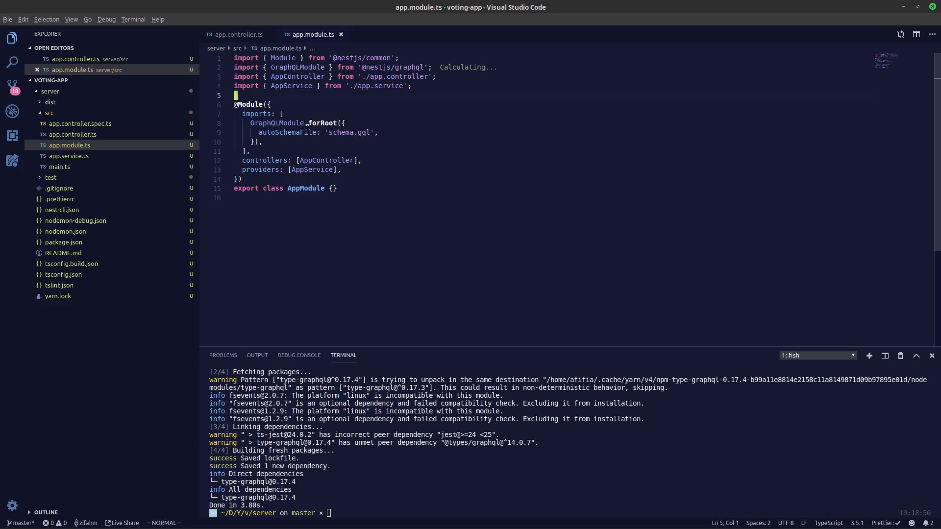
Step: Copy the AuthorResolver example from the Resolvers docs page and return to VS Code
{"action": "key", "text": "super+1"}
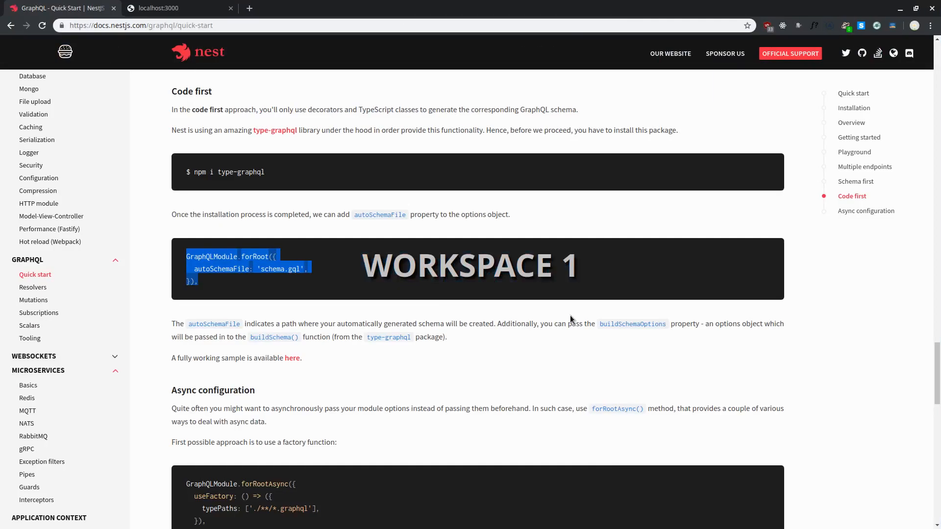
{"action": "scroll", "coordinate": [569, 315], "scroll_direction": "down", "scroll_amount": 2}
{"action": "scroll", "coordinate": [570, 315], "scroll_direction": "down", "scroll_amount": 3}
{"action": "scroll", "coordinate": [589, 368], "scroll_direction": "down", "scroll_amount": 1}
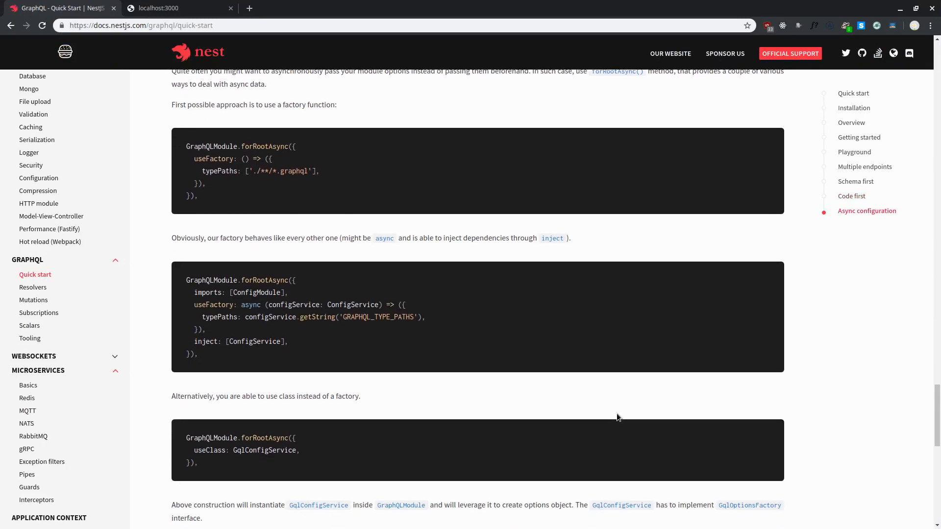
{"action": "scroll", "coordinate": [322, 361], "scroll_direction": "down", "scroll_amount": 3}
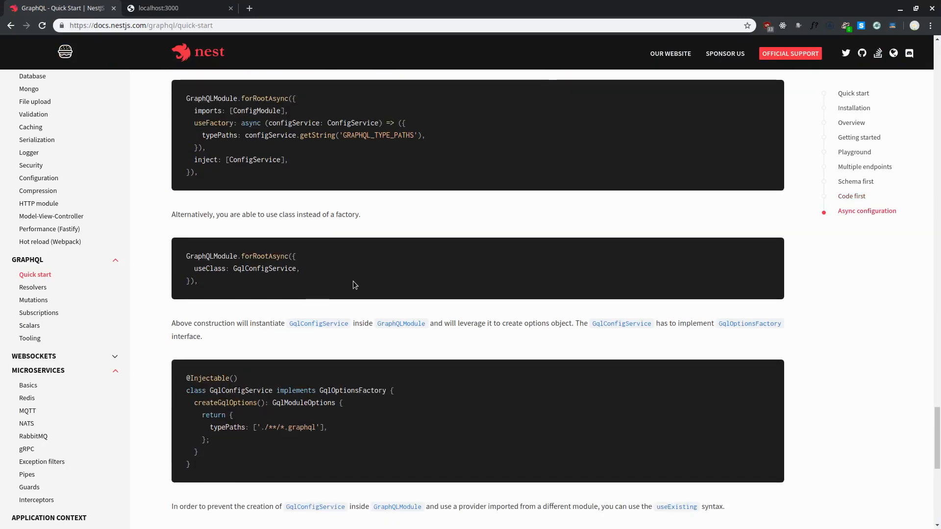
{"action": "scroll", "coordinate": [326, 367], "scroll_direction": "down", "scroll_amount": 3}
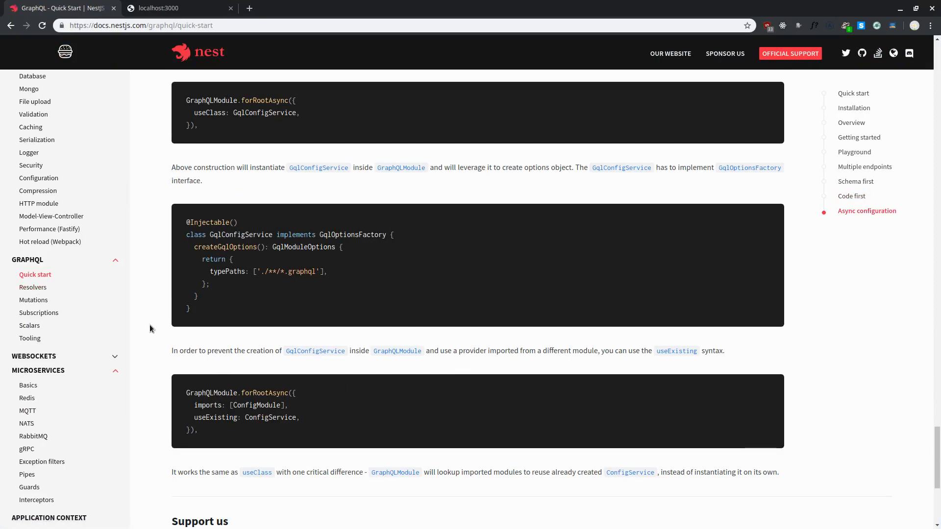
{"action": "left_click", "coordinate": [36, 288]}
{"action": "scroll", "coordinate": [393, 312], "scroll_direction": "down", "scroll_amount": 3}
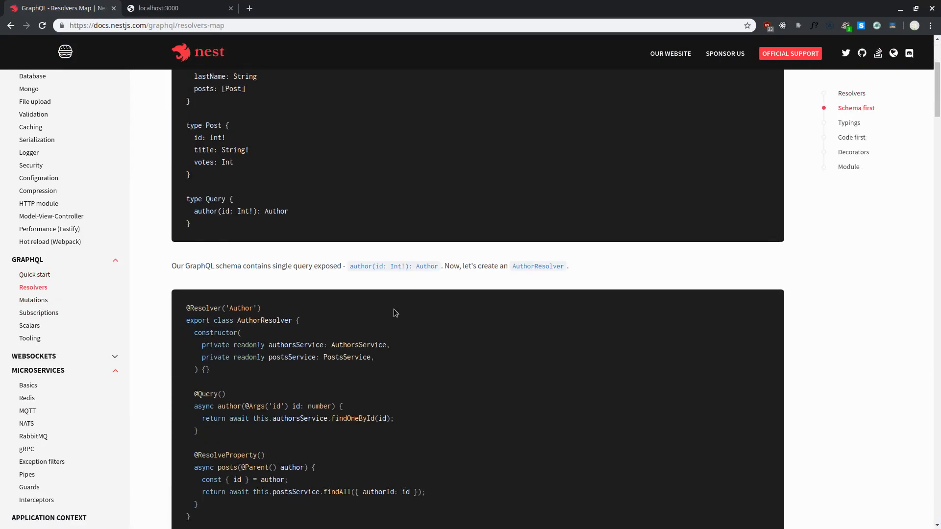
{"action": "scroll", "coordinate": [394, 312], "scroll_direction": "down", "scroll_amount": 2}
{"action": "scroll", "coordinate": [395, 313], "scroll_direction": "down", "scroll_amount": 2}
{"action": "scroll", "coordinate": [394, 313], "scroll_direction": "up", "scroll_amount": 2}
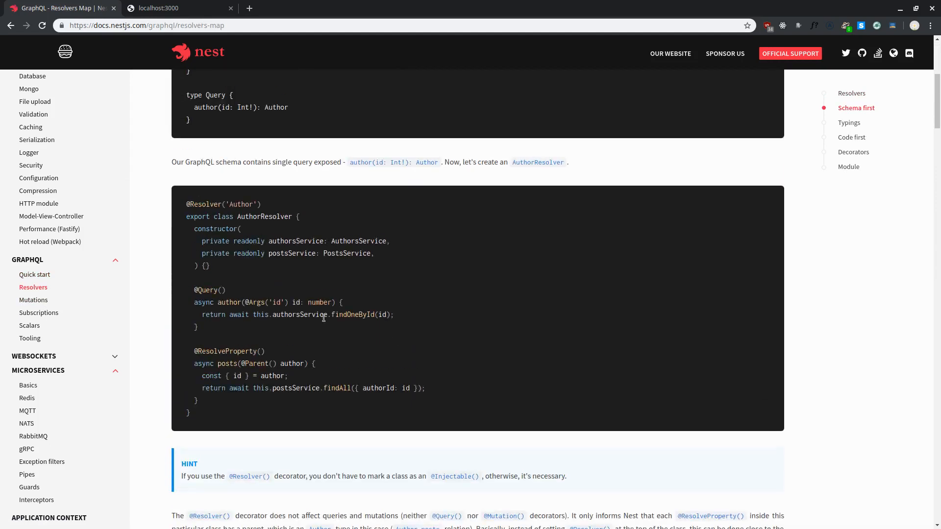
{"action": "mouse_move", "coordinate": [204, 421]}
{"action": "left_mouse_down"}
{"action": "mouse_move", "coordinate": [162, 311]}
{"action": "mouse_move", "coordinate": [184, 196]}
{"action": "left_mouse_up"}
{"action": "right_click", "coordinate": [200, 211]}
{"action": "left_click", "coordinate": [226, 219]}
{"action": "scroll", "coordinate": [563, 357], "scroll_direction": "down", "scroll_amount": 3}
{"action": "scroll", "coordinate": [563, 356], "scroll_direction": "down", "scroll_amount": 2}
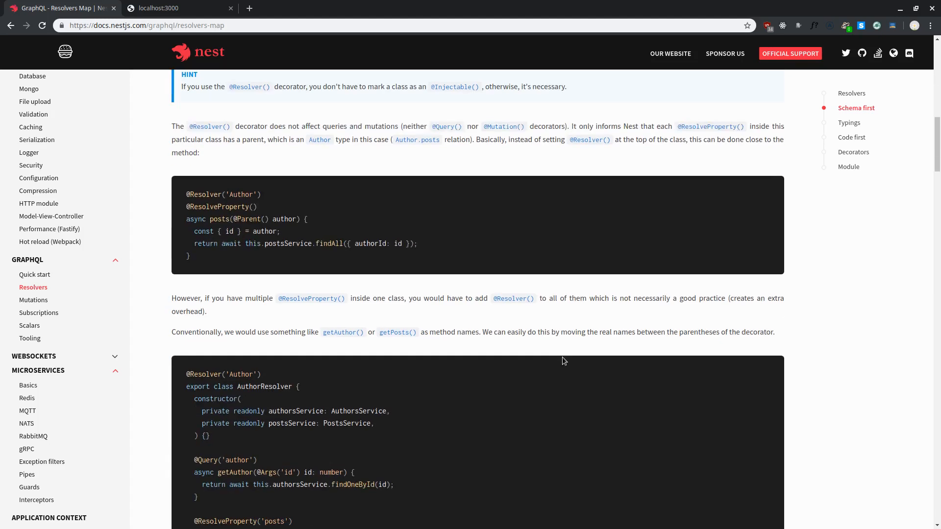
{"action": "scroll", "coordinate": [563, 360], "scroll_direction": "down", "scroll_amount": 5}
{"action": "scroll", "coordinate": [562, 361], "scroll_direction": "down", "scroll_amount": 3}
{"action": "scroll", "coordinate": [562, 360], "scroll_direction": "down", "scroll_amount": 2}
{"action": "scroll", "coordinate": [563, 361], "scroll_direction": "down", "scroll_amount": 3}
{"action": "scroll", "coordinate": [561, 357], "scroll_direction": "down", "scroll_amount": 4}
{"action": "scroll", "coordinate": [562, 357], "scroll_direction": "down", "scroll_amount": 2}
{"action": "scroll", "coordinate": [562, 357], "scroll_direction": "down", "scroll_amount": 1}
{"action": "scroll", "coordinate": [562, 358], "scroll_direction": "down", "scroll_amount": 3}
{"action": "scroll", "coordinate": [562, 362], "scroll_direction": "down", "scroll_amount": 2}
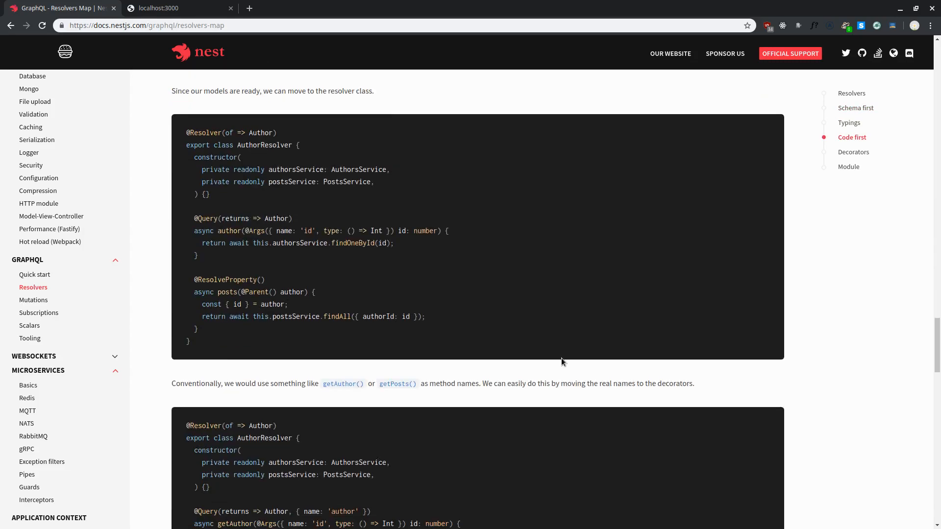
{"action": "scroll", "coordinate": [561, 362], "scroll_direction": "down", "scroll_amount": 2}
{"action": "scroll", "coordinate": [561, 362], "scroll_direction": "down", "scroll_amount": 4}
{"action": "scroll", "coordinate": [562, 362], "scroll_direction": "down", "scroll_amount": 2}
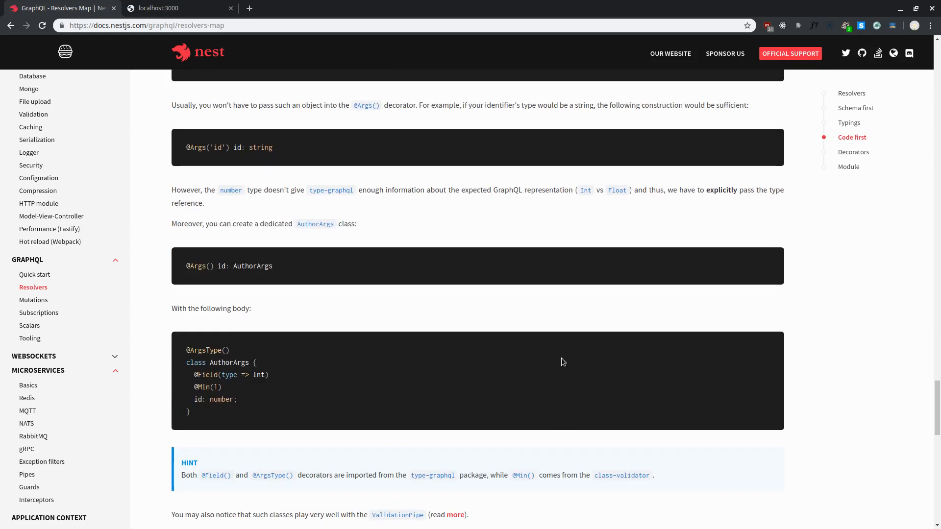
{"action": "key", "text": "super+2"}
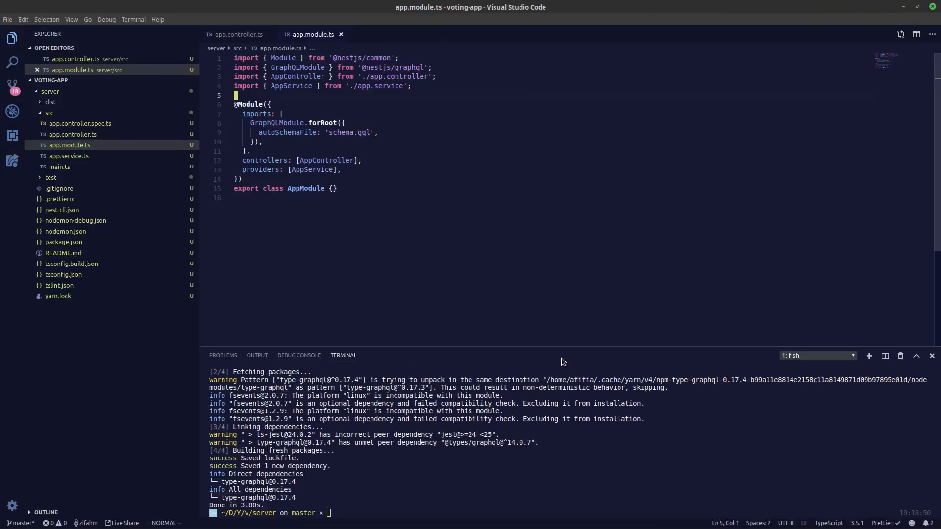
Step: Run 'nest g module user' in the terminal to generate src/user and register UserModule in AppModule
{"action": "left_click", "coordinate": [415, 506]}
{"action": "type", "text": "nest new"}
{"action": "key", "text": "BackSpace"}
{"action": "key", "text": "BackSpace"}
{"action": "key", "text": "BackSpace"}
{"action": "key", "text": "BackSpace"}
{"action": "type", "text": "g"}
{"action": "type", "text": " module user"}
{"action": "key", "text": "Return"}
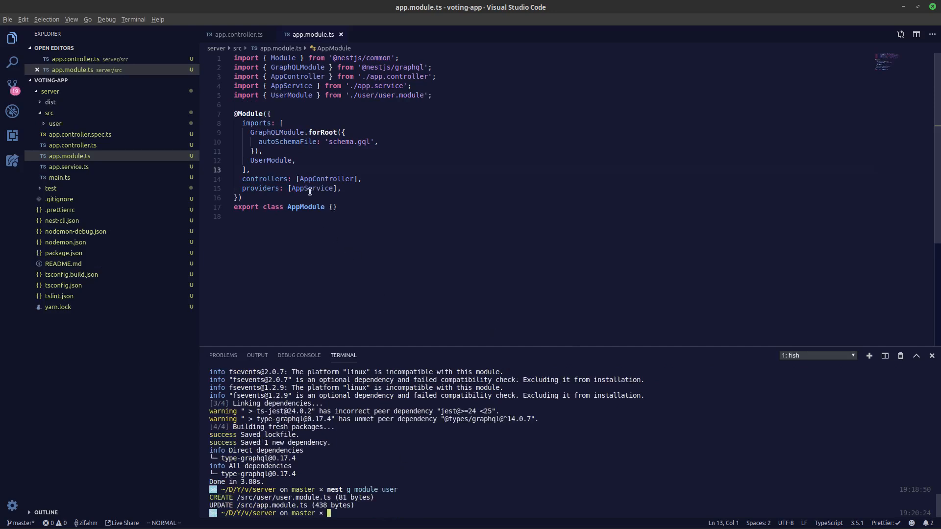
Step: Review the UserModule entry and open the generated user/user.module.ts in the editor
{"action": "left_click_drag", "start_coordinate": [251, 161], "coordinate": [297, 161]}
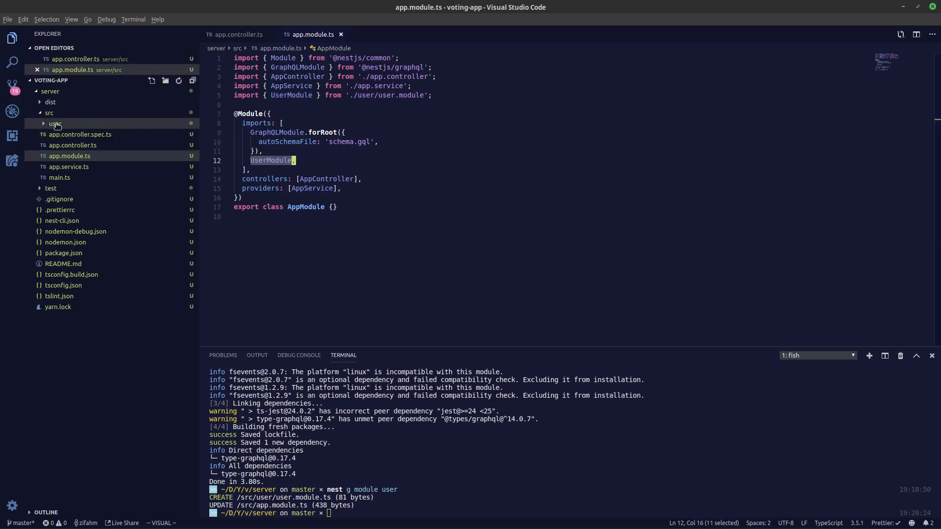
{"action": "mouse_move", "coordinate": [56, 124]}
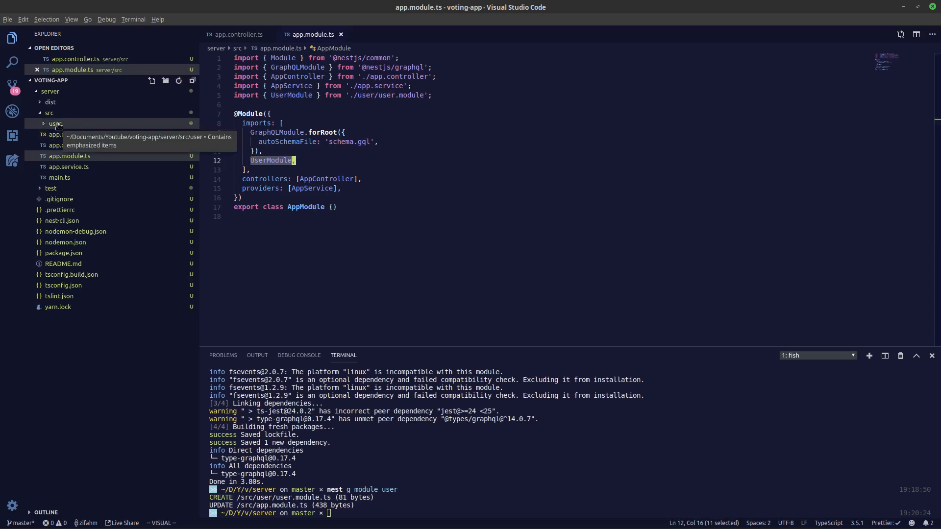
{"action": "left_click", "coordinate": [83, 125]}
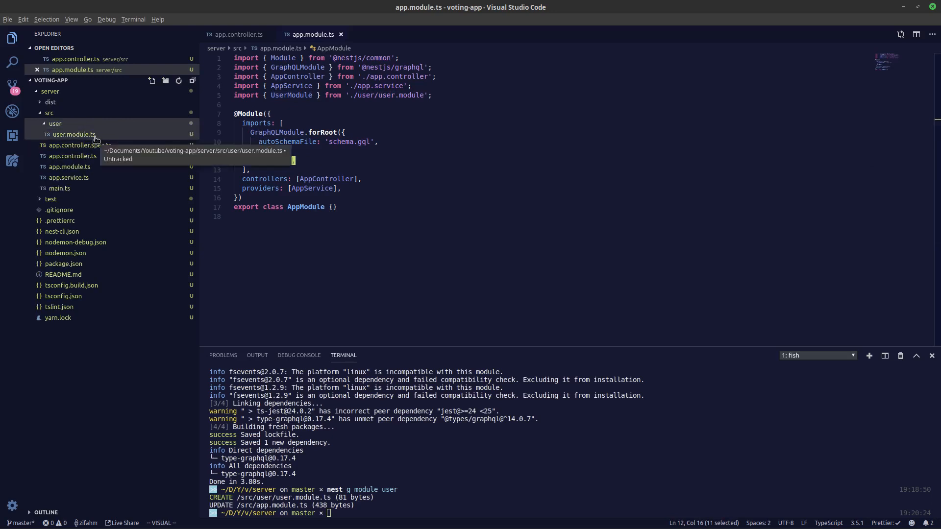
{"action": "left_click", "coordinate": [74, 135]}
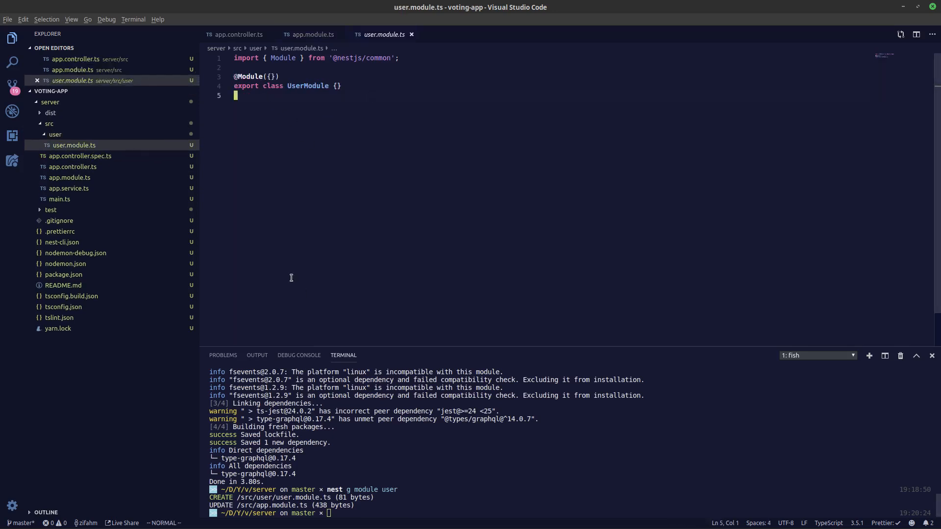
Step: Copy the AuthorResolver code-first example from the NestJS documentation in Chrome
{"action": "key", "text": "alt+Tab"}
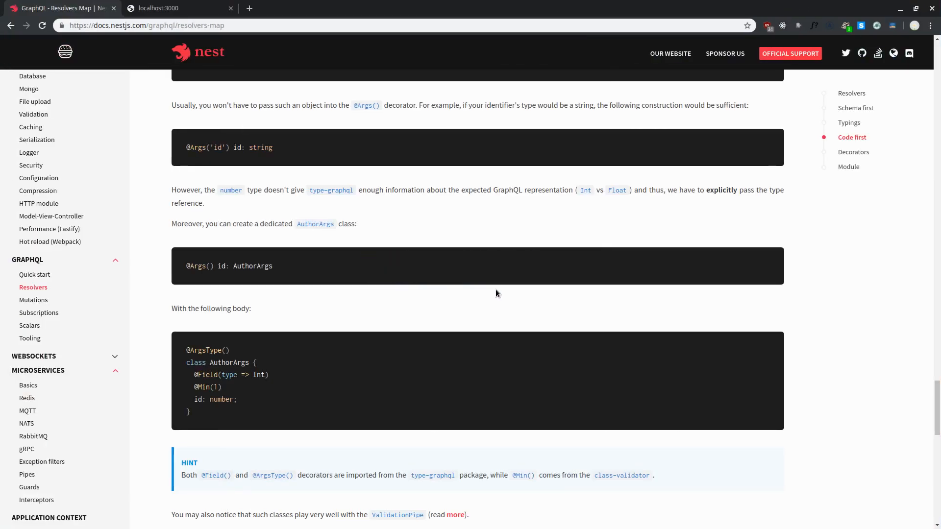
{"action": "scroll", "coordinate": [524, 426], "scroll_direction": "up", "scroll_amount": 2}
{"action": "scroll", "coordinate": [524, 427], "scroll_direction": "up", "scroll_amount": 3}
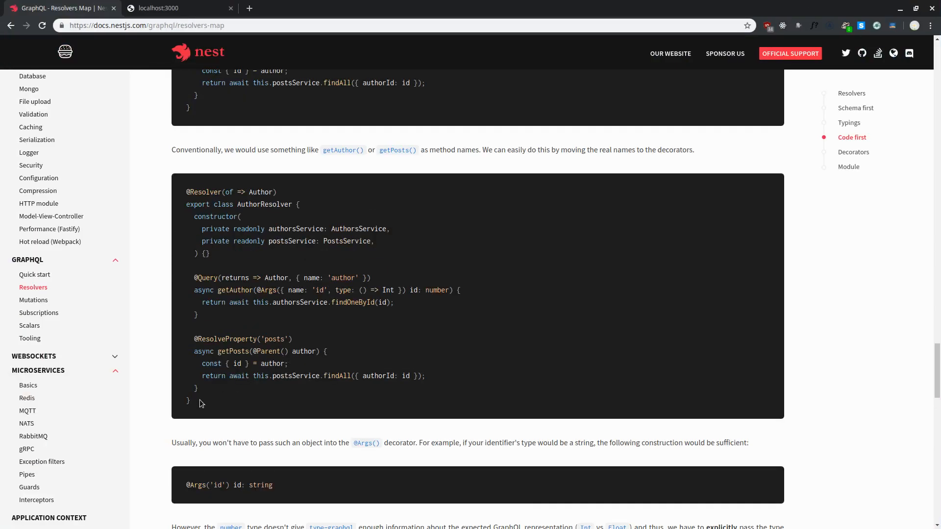
{"action": "left_click_drag", "start_coordinate": [200, 401], "coordinate": [186, 192]}
{"action": "right_click", "coordinate": [196, 192]}
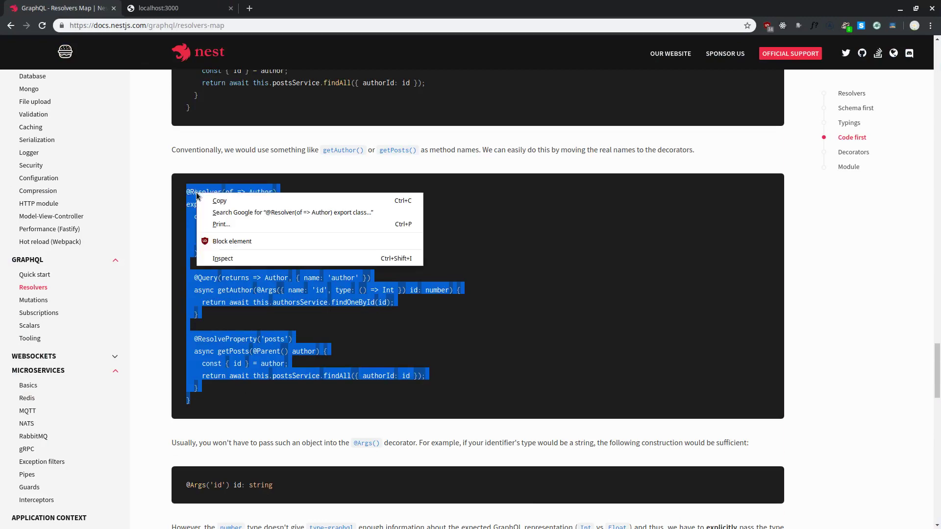
{"action": "left_click", "coordinate": [228, 199]}
Step: Generate the user resolver without a spec by running 'nest g r user --no-spec' in the terminal
{"action": "key", "text": "super+2"}
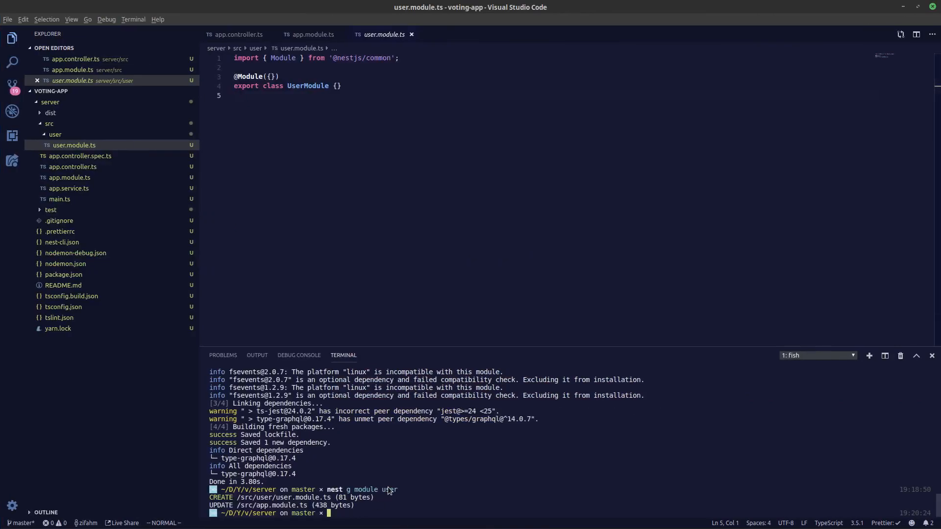
{"action": "type", "text": "nest "}
{"action": "type", "text": "g r"}
{"action": "type", "text": "esol"}
{"action": "key", "text": "BackSpace"}
{"action": "key", "text": "BackSpace"}
{"action": "key", "text": "BackSpace"}
{"action": "key", "text": "BackSpace"}
{"action": "type", "text": "user --no"}
{"action": "type", "text": "-spec"}
{"action": "key", "text": "Return"}
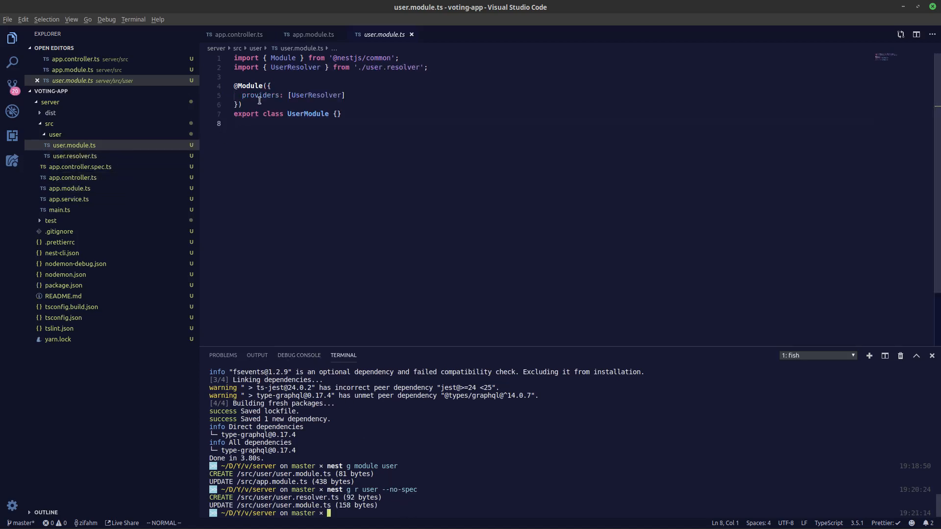
Step: Paste the copied AuthorResolver example into the empty UserResolver class in user.resolver.ts
{"action": "left_click_drag", "start_coordinate": [292, 94], "coordinate": [337, 95]}
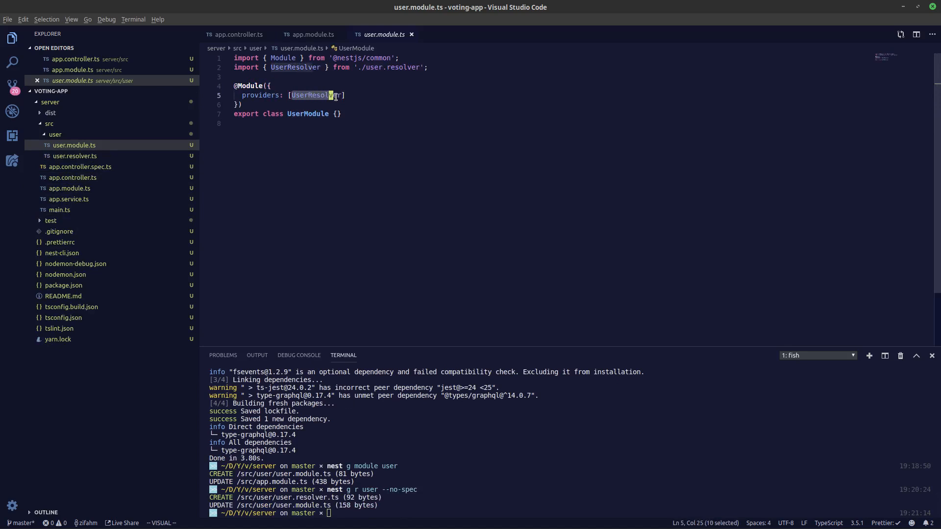
{"action": "left_click", "coordinate": [409, 123]}
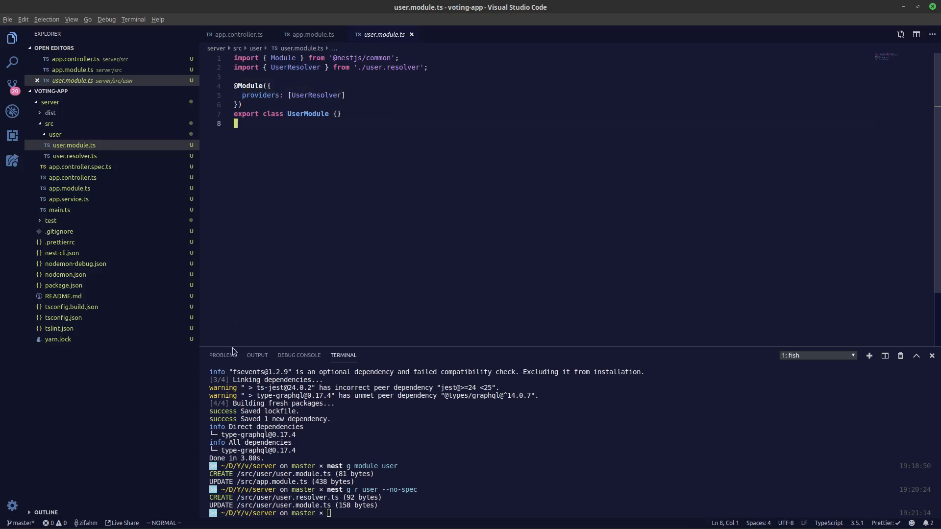
{"action": "left_click", "coordinate": [70, 156]}
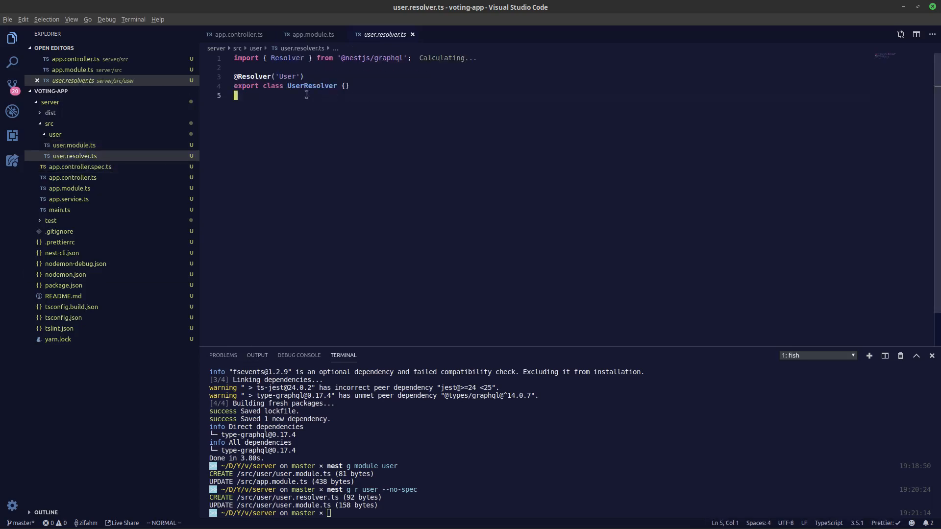
{"action": "left_click", "coordinate": [345, 87]}
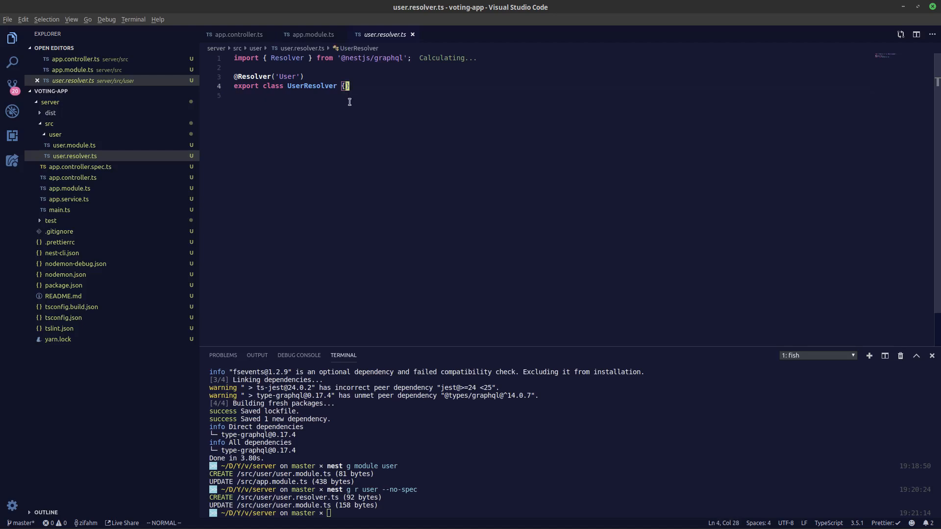
{"action": "key", "text": "i"}
{"action": "key", "text": "Return"}
{"action": "key", "text": "Return"}
{"action": "key", "text": "Return"}
{"action": "type", "text": "jhk"}
{"action": "key", "text": "BackSpace"}
{"action": "key", "text": "BackSpace"}
{"action": "key", "text": "BackSpace"}
{"action": "key", "text": "Escape"}
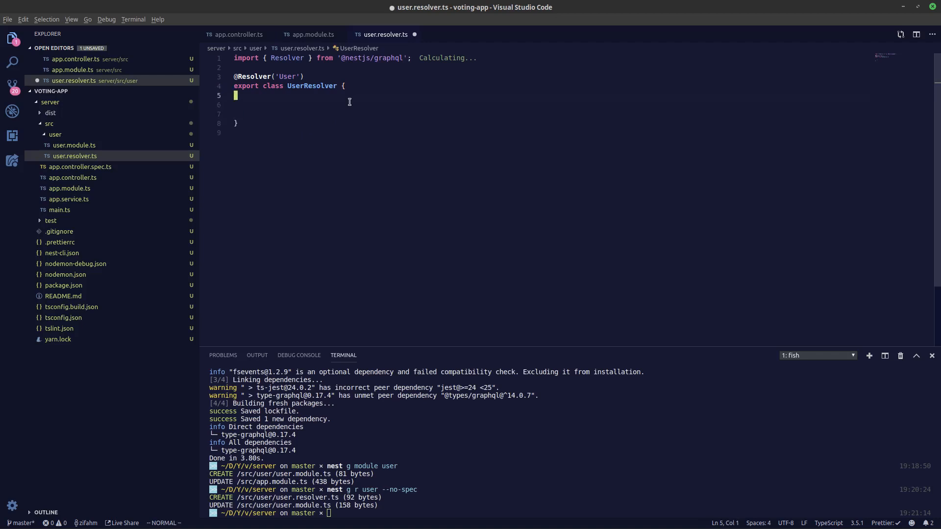
{"action": "key", "text": "p"}
{"action": "key", "text": "k"}
{"action": "key", "text": "j"}
{"action": "key", "text": "e"}
{"action": "key", "text": "l"}
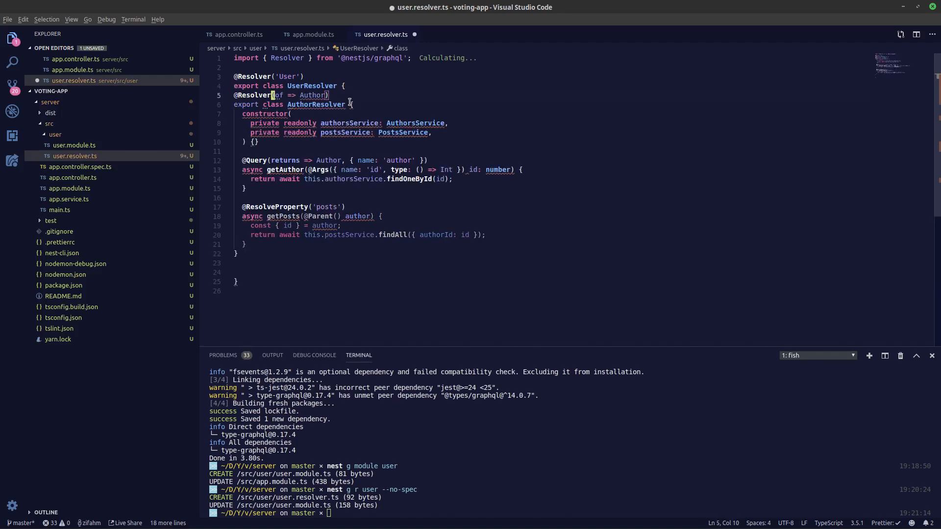
{"action": "key", "text": "d"}
{"action": "key", "text": "d"}
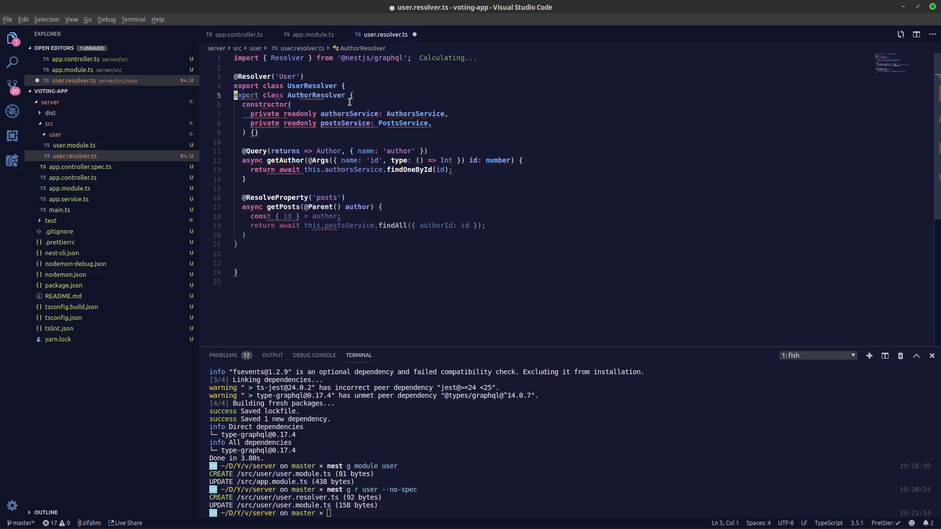
{"action": "key", "text": "d"}
{"action": "key", "text": "d"}
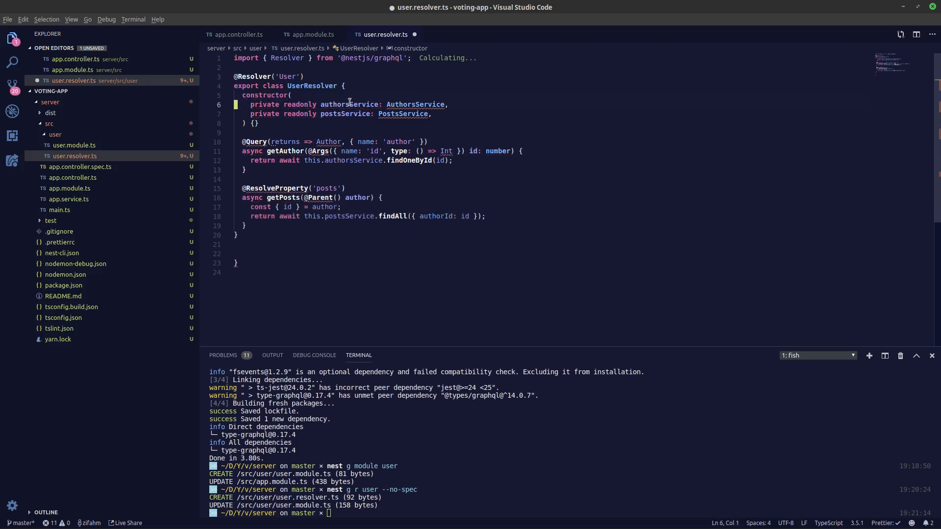
{"action": "key", "text": "j"}
{"action": "key", "text": "j"}
{"action": "key", "text": "j"}
{"action": "key", "text": "shift+v"}
{"action": "key", "text": "k"}
{"action": "key", "text": "k"}
{"action": "key", "text": "k"}
{"action": "key", "text": "k"}
{"action": "key", "text": "d"}
{"action": "key", "text": "j"}
{"action": "key", "text": "j"}
{"action": "key", "text": "j"}
{"action": "key", "text": "j"}
{"action": "key", "text": "v"}
{"action": "key", "text": "j"}
{"action": "key", "text": "j"}
{"action": "key", "text": "j"}
{"action": "key", "text": "j"}
{"action": "key", "text": "j"}
{"action": "key", "text": "j"}
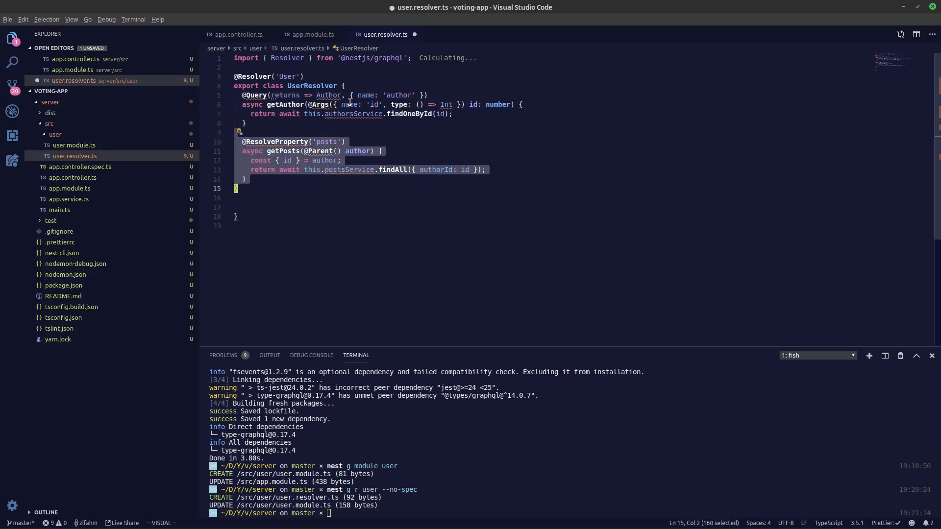
{"action": "key", "text": "d"}
{"action": "key", "text": "j"}
{"action": "key", "text": "j"}
{"action": "key", "text": "k"}
{"action": "key", "text": "k"}
{"action": "key", "text": "k"}
{"action": "key", "text": "k"}
{"action": "key", "text": "k"}
{"action": "key", "text": "w"}
{"action": "key", "text": "l"}
{"action": "key", "text": "l"}
{"action": "key", "text": "l"}
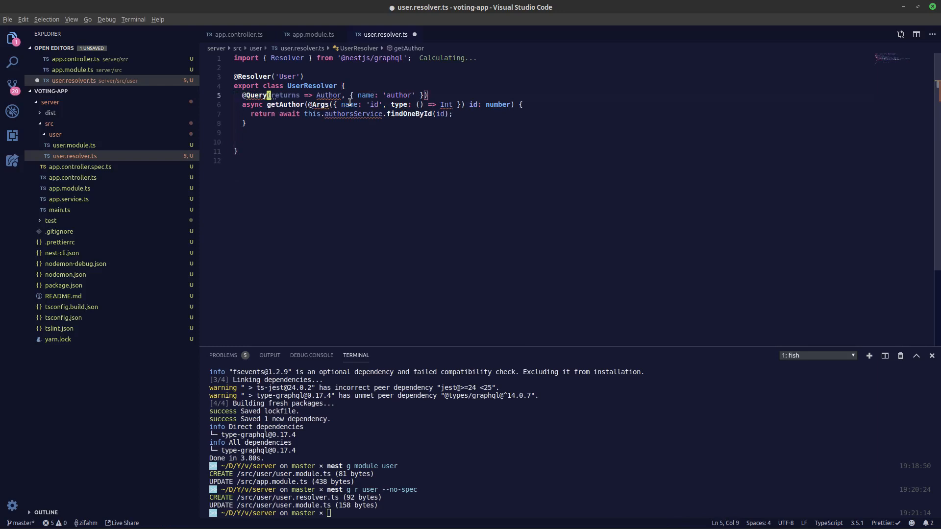
{"action": "key", "text": "ctrl+space"}
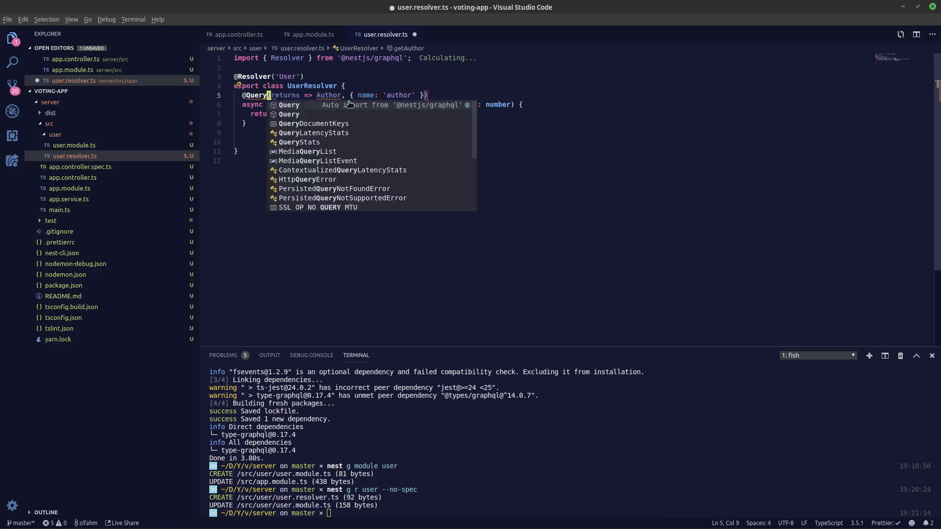
{"action": "key", "text": "Return"}
{"action": "key", "text": "Right"}
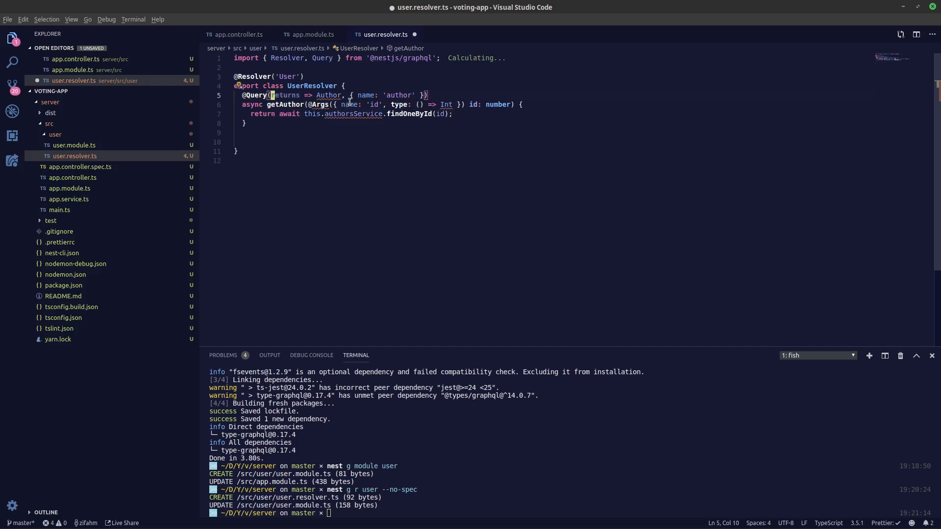
{"action": "type", "text": "i() "}
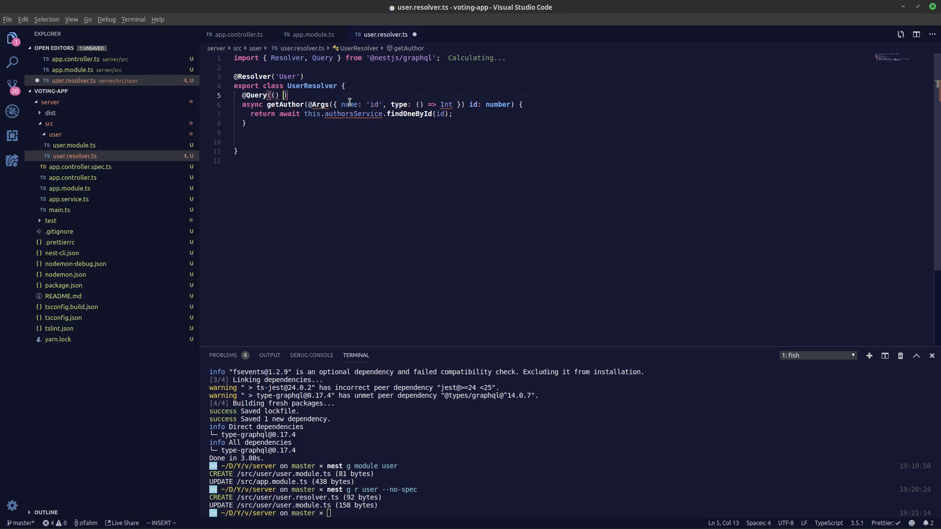
{"action": "type", "text": "=> "}
{"action": "type", "text": "Str"}
{"action": "key", "text": "Tab"}
{"action": "key", "text": "Escape"}
{"action": "key", "text": "j"}
{"action": "key", "text": "b"}
{"action": "key", "text": "b"}
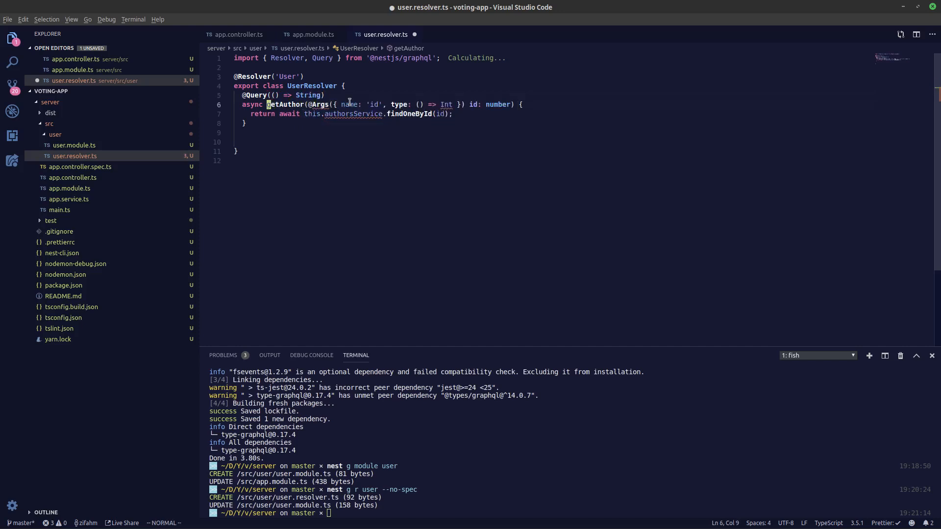
{"action": "type", "text": "ciwheloo"}
{"action": "key", "text": "BackSpace"}
{"action": "key", "text": "BackSpace"}
{"action": "type", "text": "lo"}
{"action": "key", "text": "BackSpace"}
{"action": "type", "text": "l"}
{"action": "key", "text": "BackSpace"}
{"action": "type", "text": "o"}
{"action": "key", "text": "Escape"}
{"action": "key", "text": "l"}
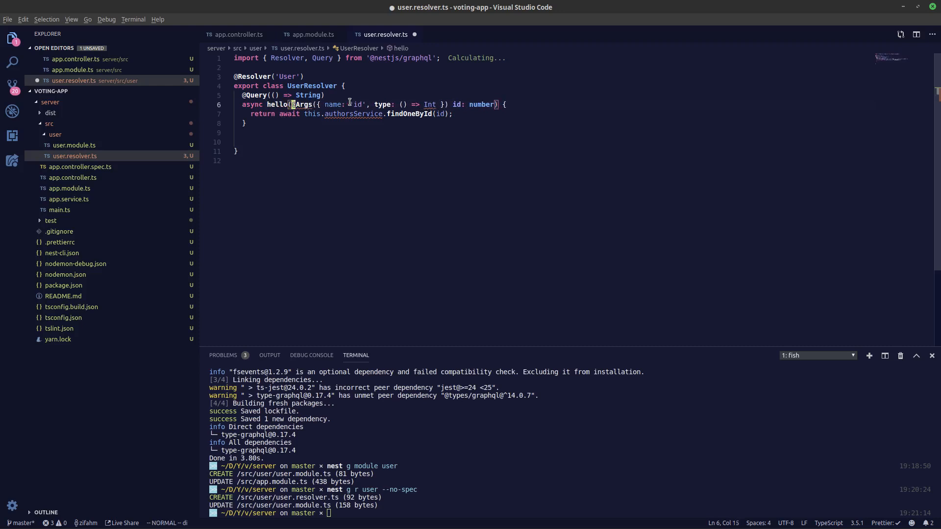
{"action": "type", "text": "dt)"}
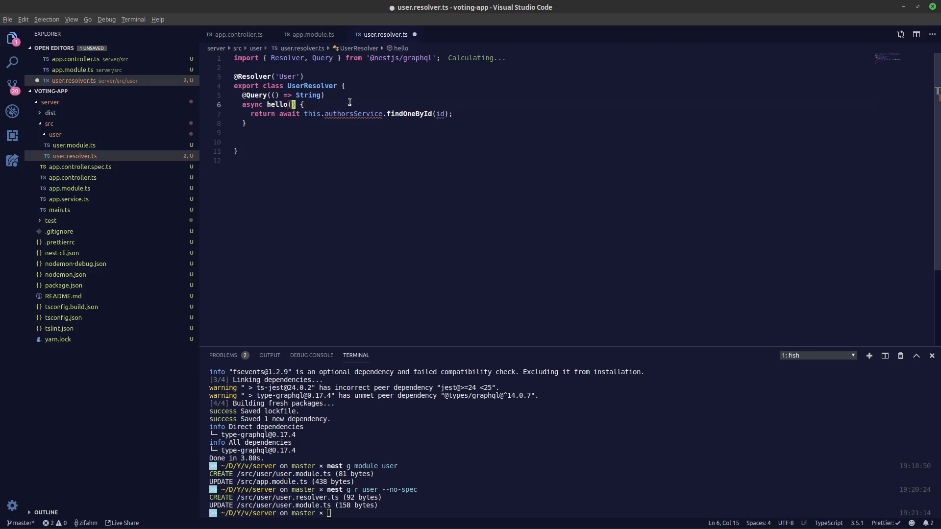
{"action": "type", "text": "j"}
{"action": "key", "text": "h"}
{"action": "key", "text": "h"}
{"action": "key", "text": "h"}
{"action": "type", "text": "Da '"}
{"action": "type", "text": "hello worl"}
{"action": "type", "text": "d"}
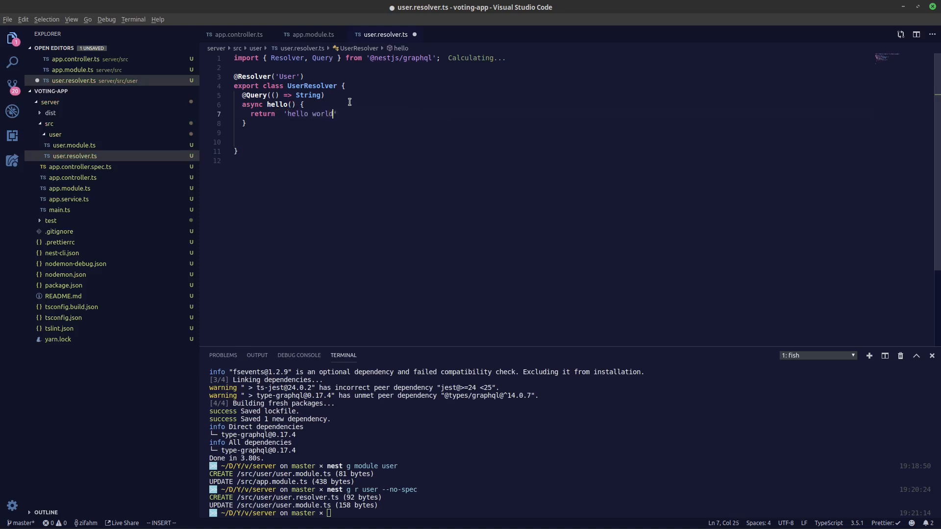
{"action": "key", "text": "ctrl+s"}
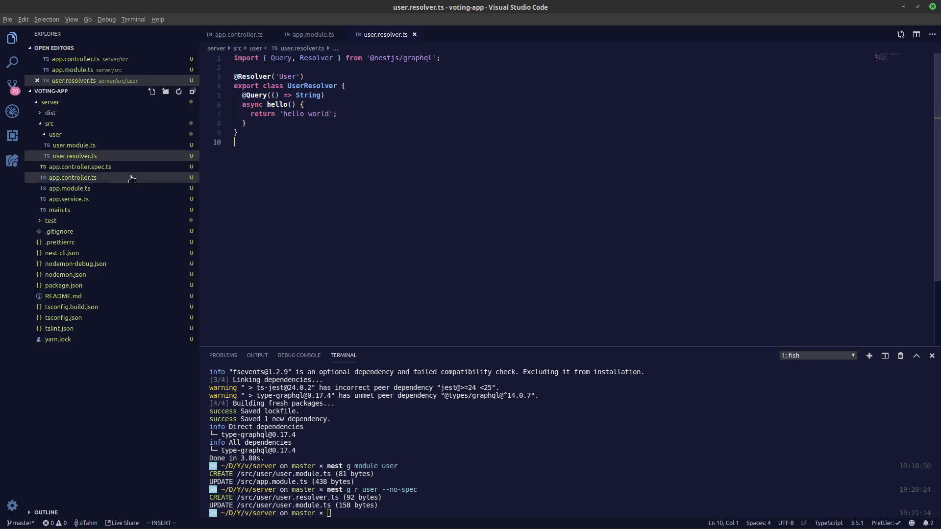
Step: Confirm UserModule provides UserResolver and start the server with yarn start:dev
{"action": "left_click", "coordinate": [138, 146]}
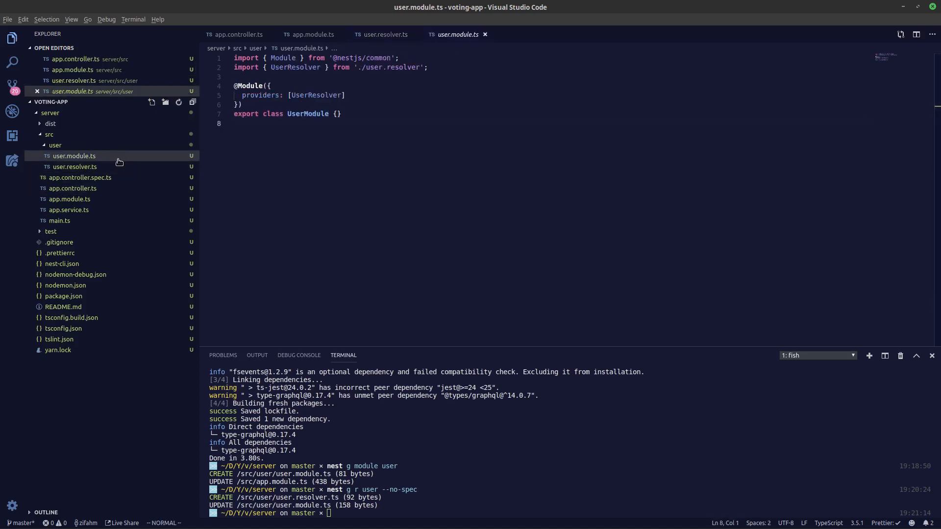
{"action": "left_click", "coordinate": [121, 163]}
{"action": "left_click", "coordinate": [545, 500]}
{"action": "type", "text": "yarn start:dev"}
{"action": "key", "text": "Return"}
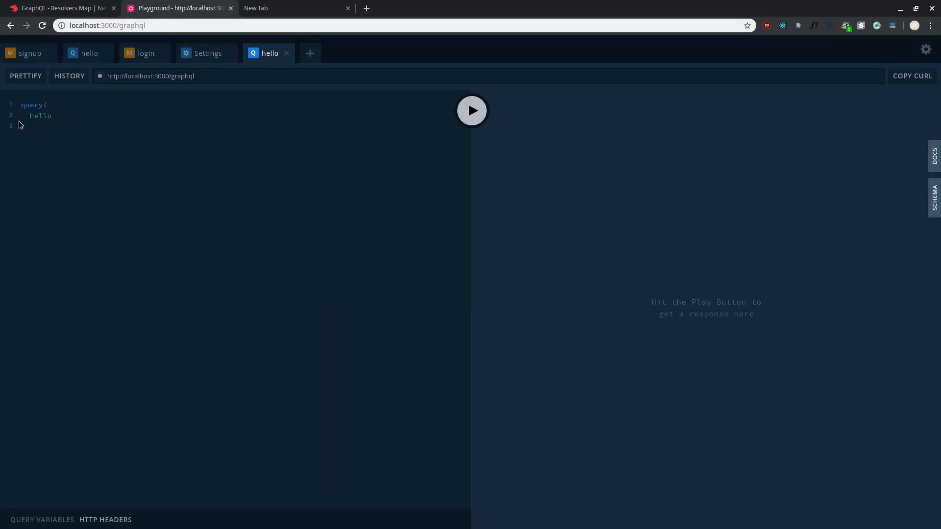
Step: Replace the old Playground query with query { hello } using autocomplete
{"action": "left_click", "coordinate": [56, 122]}
{"action": "left_click_drag", "start_coordinate": [25, 126], "coordinate": [6, 102]}
{"action": "key", "text": "BackSpace"}
{"action": "type", "text": "qu"}
{"action": "key", "text": "Return"}
{"action": "type", "text": "{"}
{"action": "key", "text": "Return"}
{"action": "type", "text": "h"}
{"action": "key", "text": "Return"}
Step: Run the hello query, confirm the "hello world" response, and return to the editor
{"action": "left_click", "coordinate": [474, 110]}
{"action": "left_click_drag", "start_coordinate": [527, 122], "coordinate": [568, 123]}
{"action": "key", "text": "super+2"}
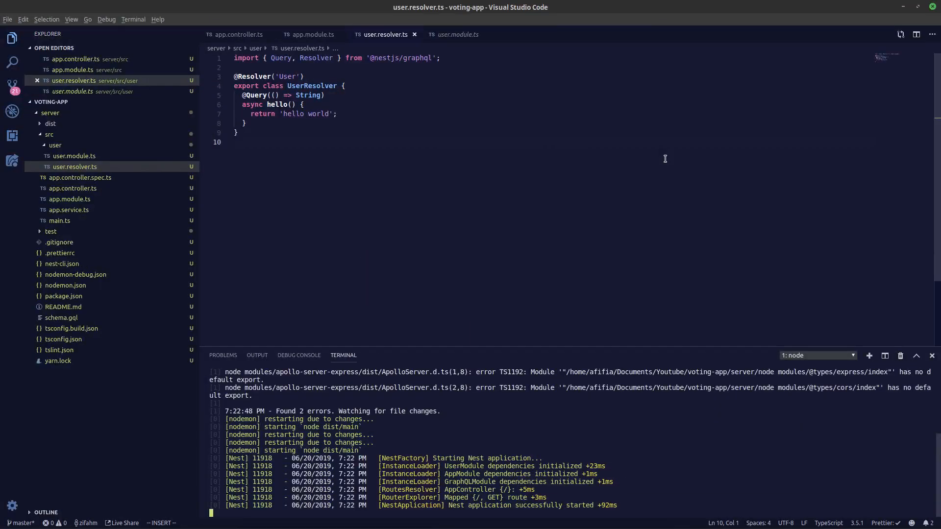
Step: Switch between the browser tabs and the editor workspace, ending in VS Code
{"action": "key", "text": "super+1"}
{"action": "key", "text": "super+2"}
{"action": "key", "text": "super+1"}
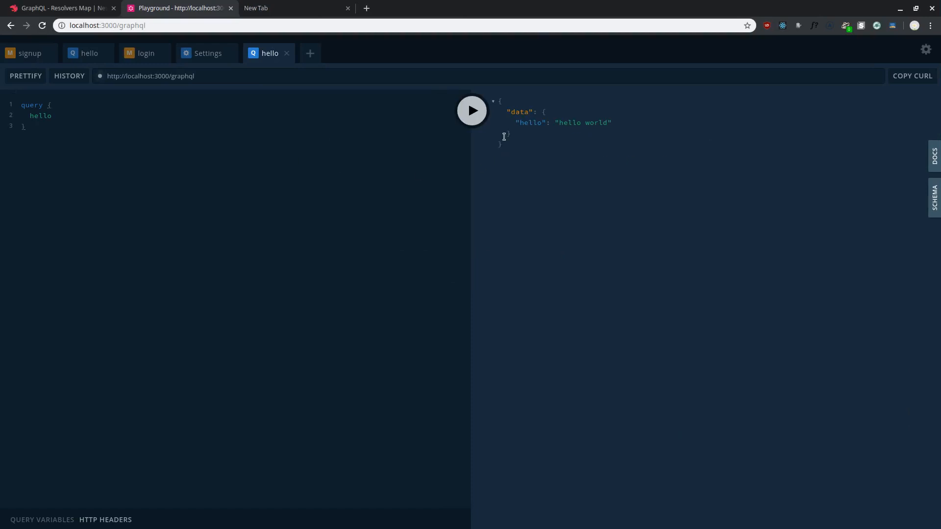
{"action": "left_click", "coordinate": [81, 7]}
{"action": "left_click", "coordinate": [156, 6]}
{"action": "key", "text": "super+2"}
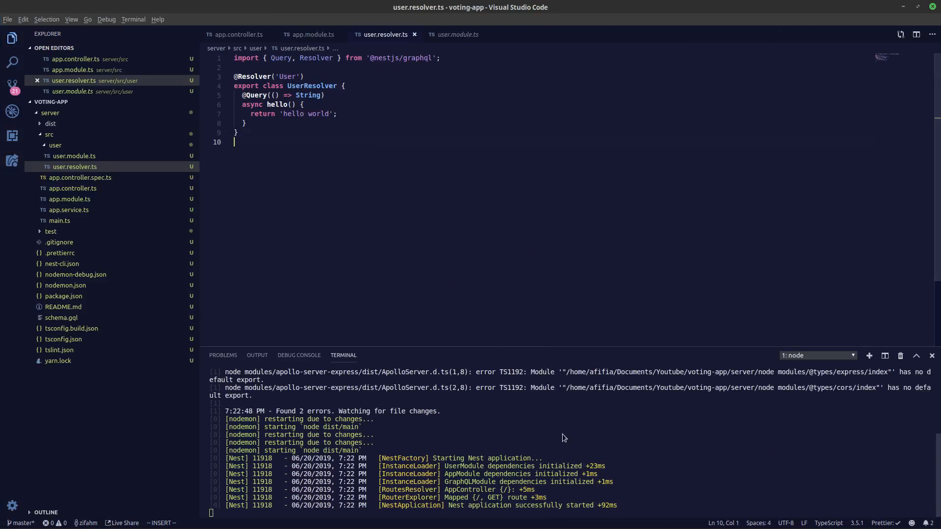
{"action": "scroll", "coordinate": [532, 449], "scroll_direction": "up", "scroll_amount": 2}
{"action": "scroll", "coordinate": [531, 449], "scroll_direction": "down", "scroll_amount": 2}
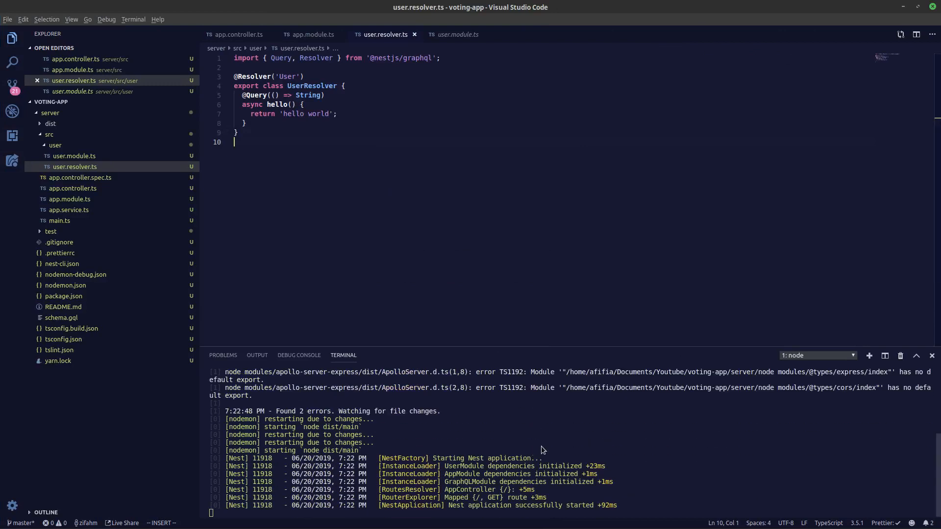
{"action": "scroll", "coordinate": [515, 442], "scroll_direction": "up", "scroll_amount": 1}
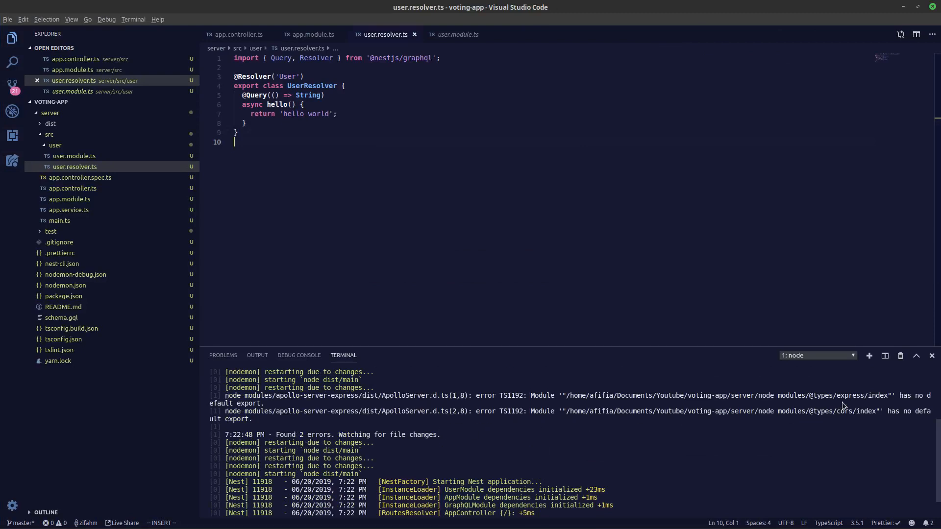
{"action": "left_click_drag", "start_coordinate": [811, 401], "coordinate": [870, 403]}
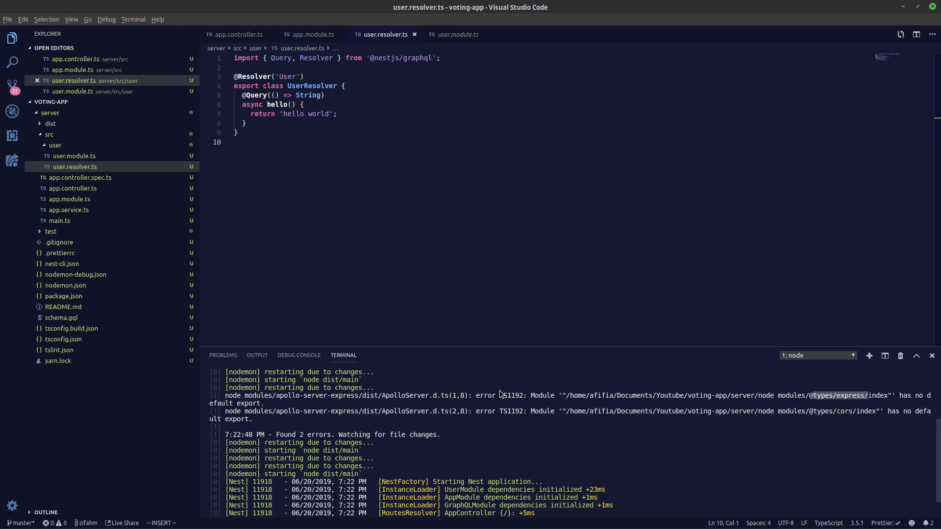
{"action": "left_click", "coordinate": [828, 424]}
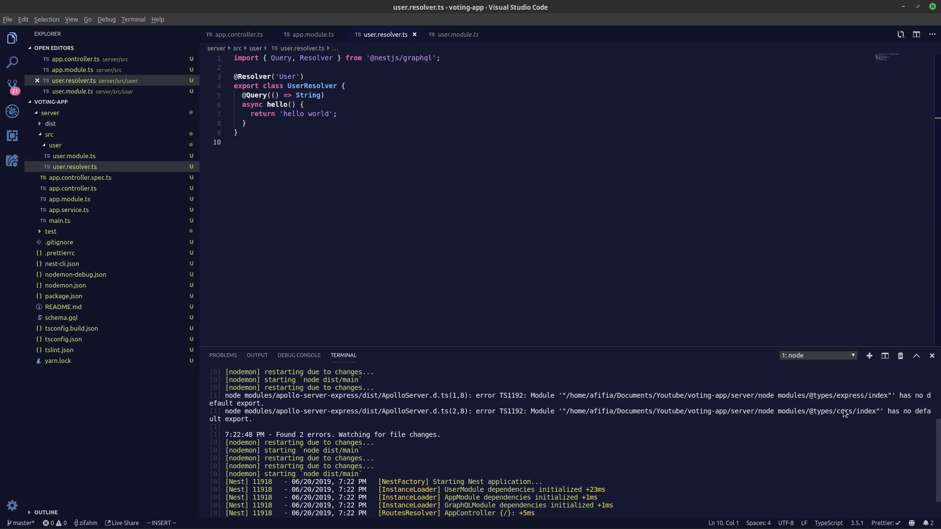
{"action": "mouse_move", "coordinate": [99, 350]}
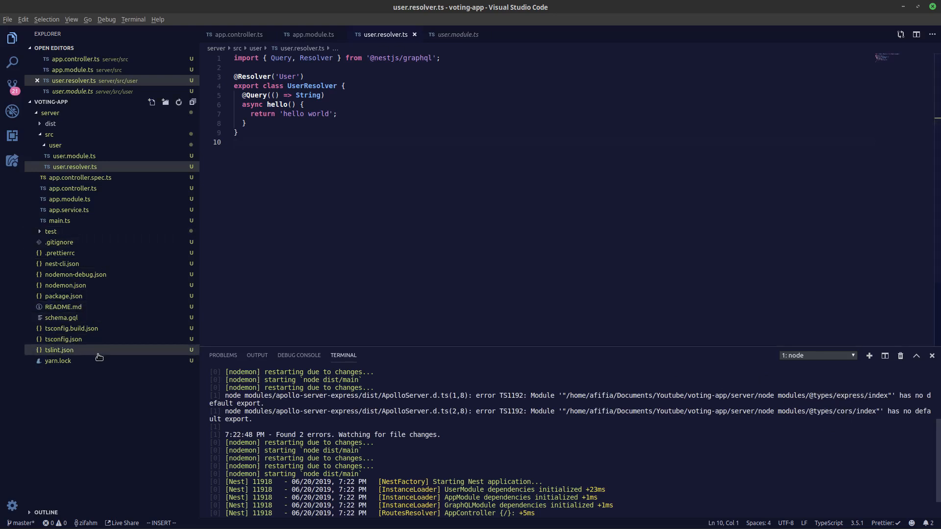
{"action": "left_click", "coordinate": [96, 341]}
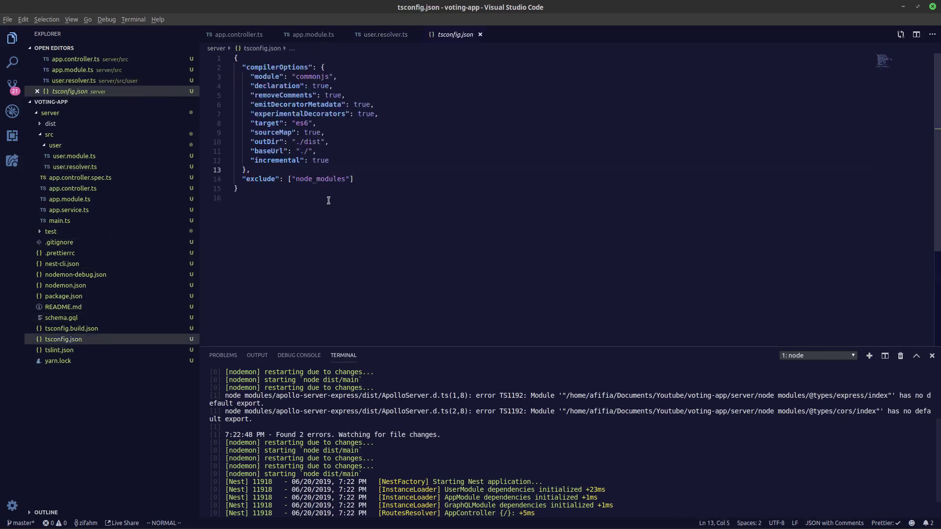
Step: Add "skipLibCheck": true to tsconfig.json compiler options and save
{"action": "left_click", "coordinate": [350, 161]}
{"action": "type", "text": "A,"}
{"action": "key", "text": "Return"}
{"action": "type", "text": "\""}
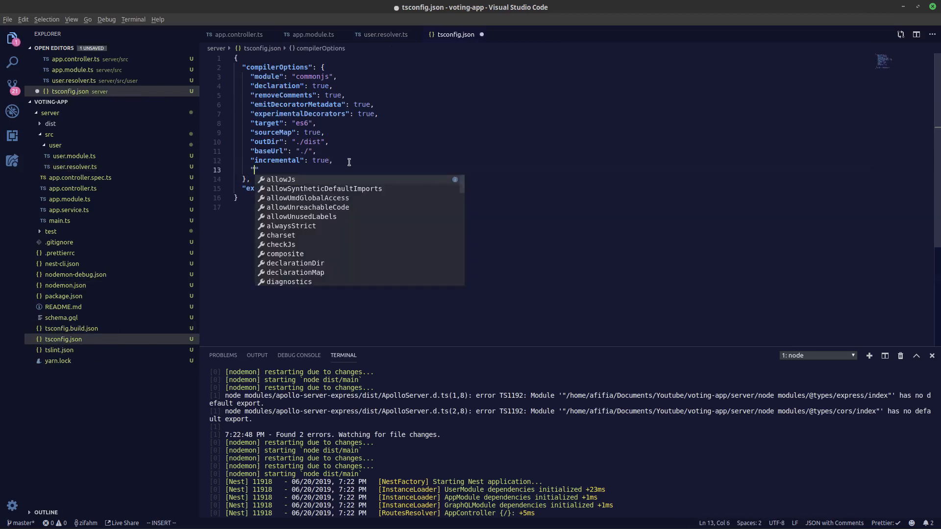
{"action": "type", "text": "ski"}
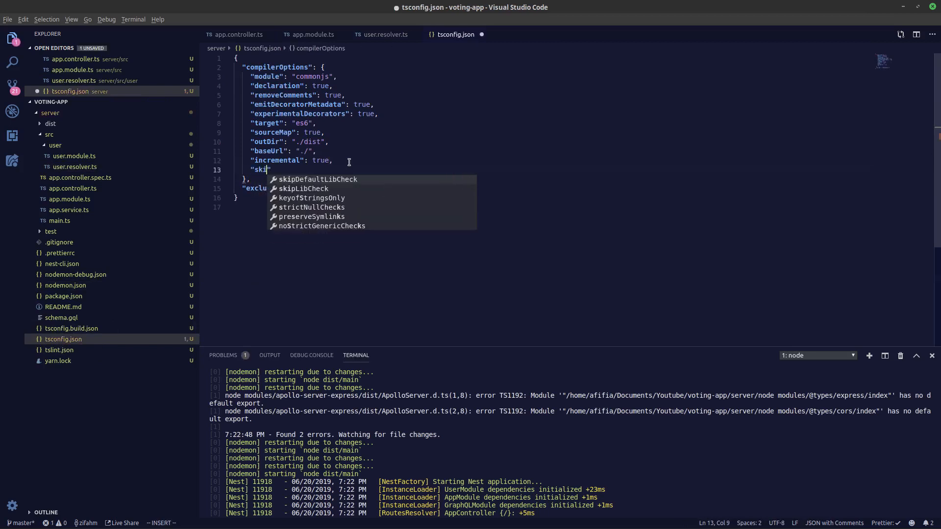
{"action": "key", "text": "Down"}
{"action": "key", "text": "Return"}
{"action": "key", "text": "Down"}
{"action": "key", "text": "Return"}
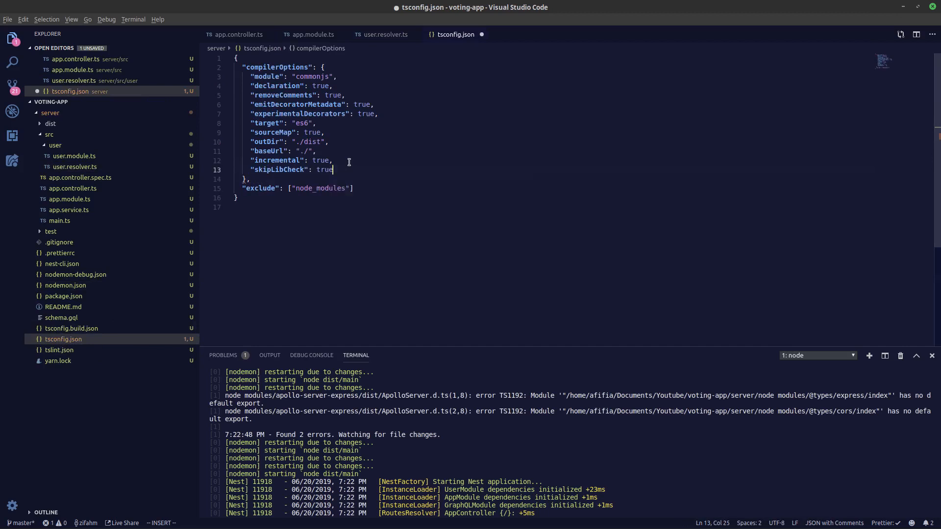
{"action": "key", "text": "ctrl+s"}
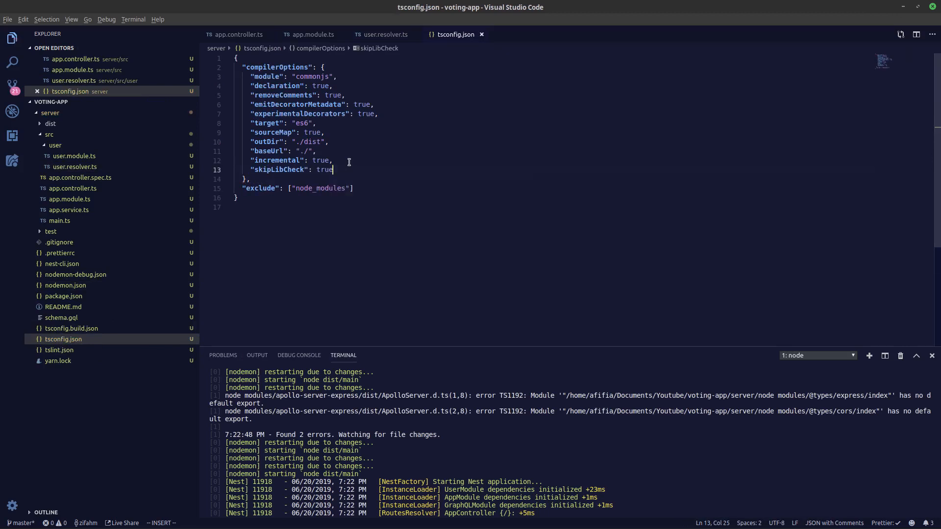
{"action": "scroll", "coordinate": [382, 221], "scroll_direction": "down", "scroll_amount": 5}
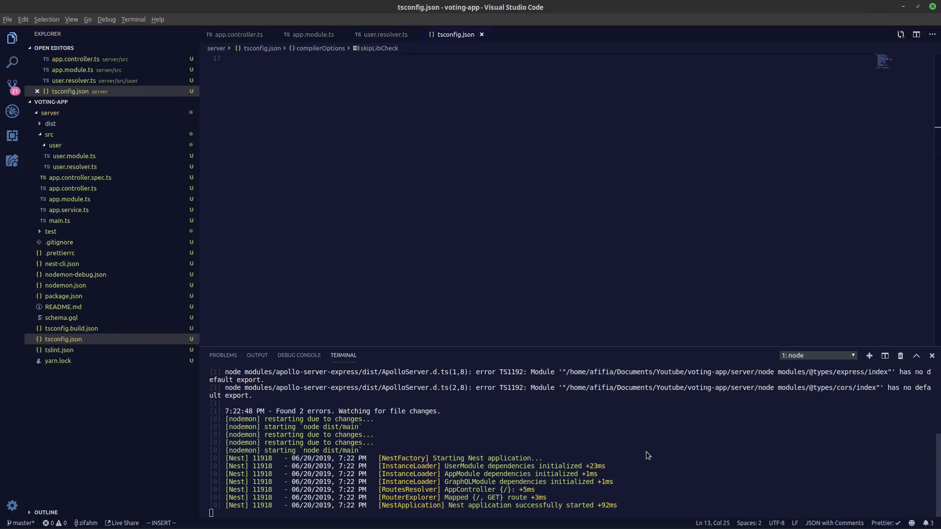
Step: Restart yarn start:dev so it compiles with 0 errors, then switch to the browser
{"action": "key", "text": "ctrl+c"}
{"action": "key", "text": "Up"}
{"action": "key", "text": "Return"}
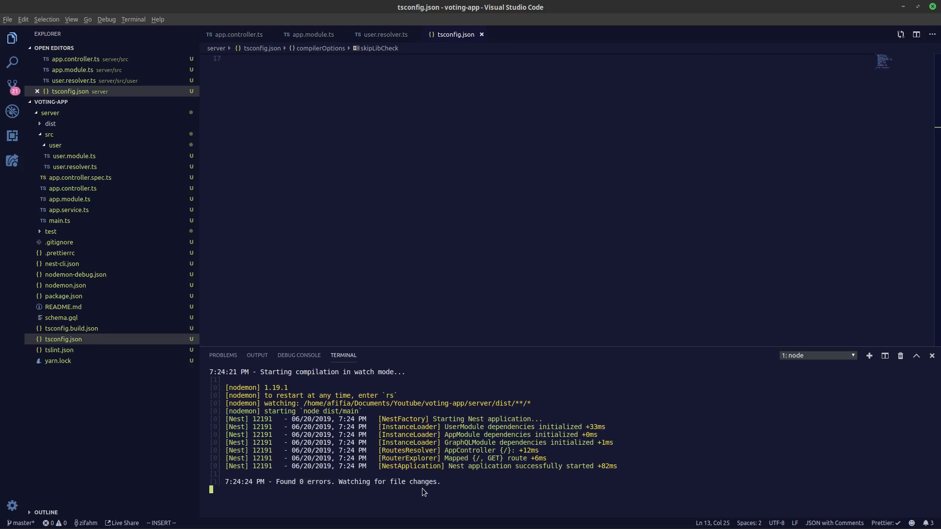
{"action": "key", "text": "ctrl+alt+Left"}
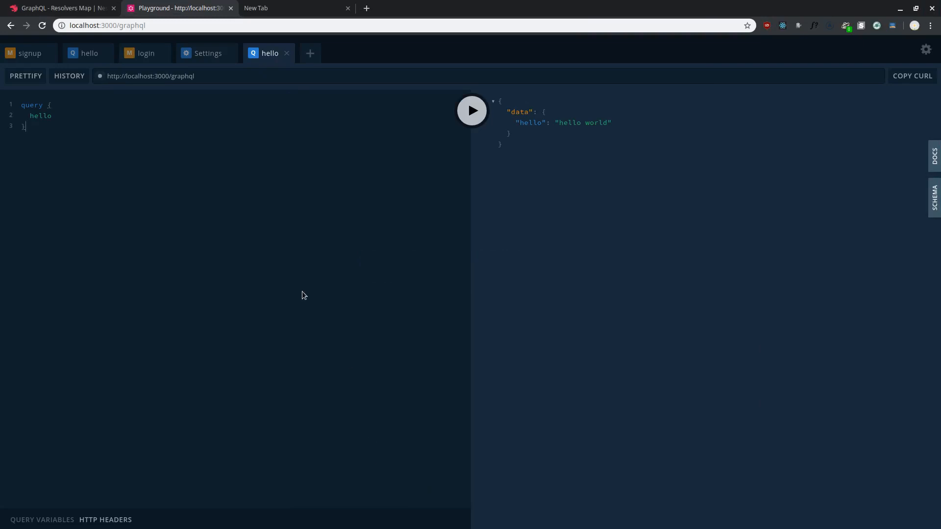
Step: Check the hello world result in Playground and return to the editor with the running server
{"action": "left_click", "coordinate": [144, 177]}
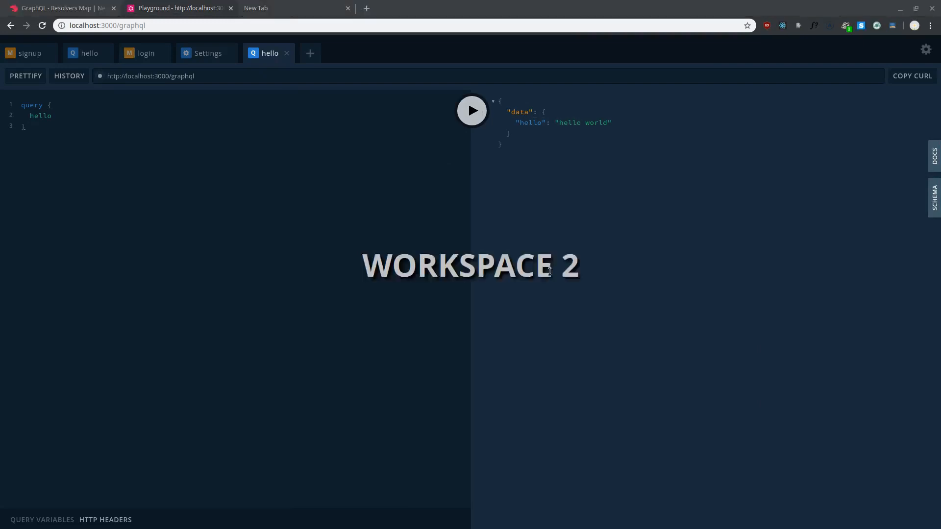
{"action": "key", "text": "ctrl+alt+Right"}
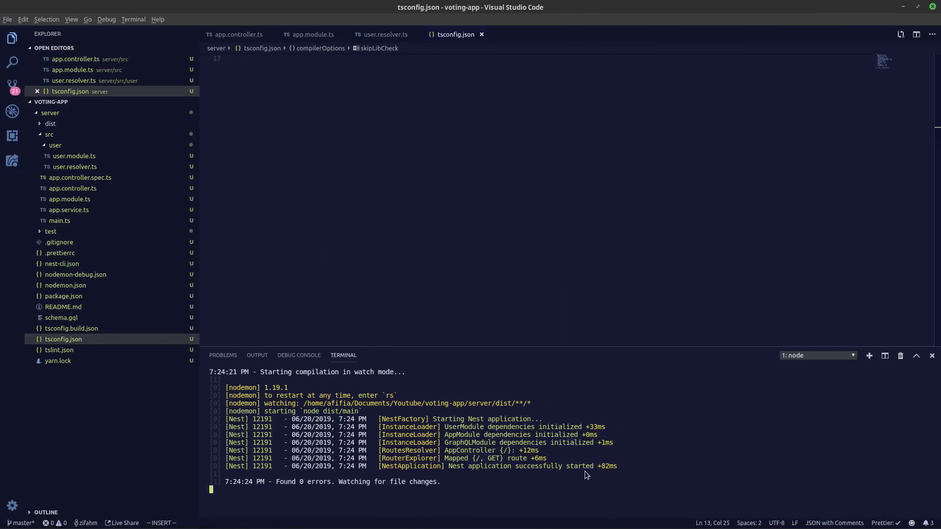